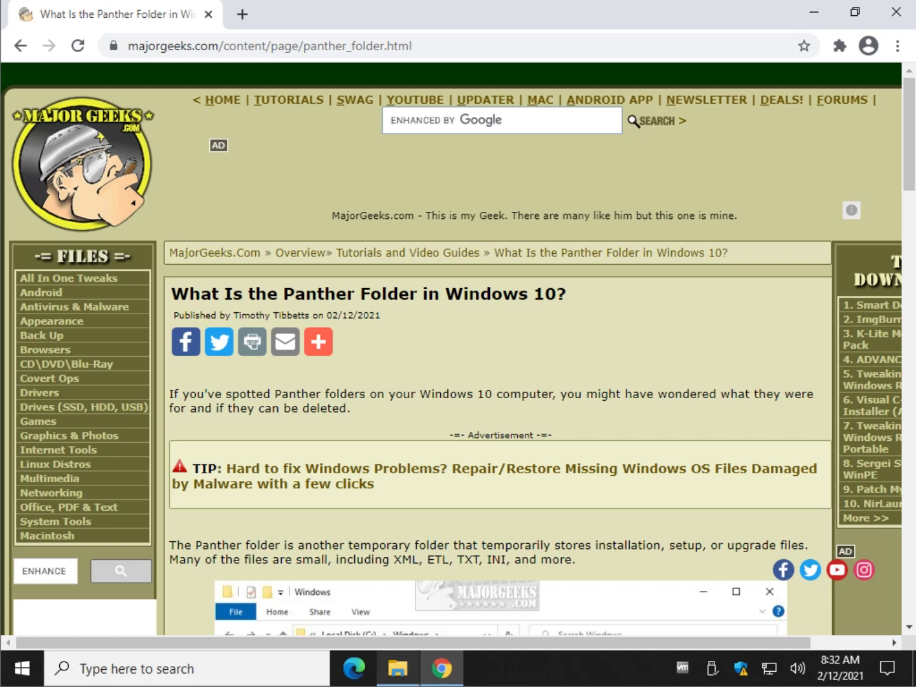
Step: Bring up File Explorer at C:\Windows and select the Panther folder
{"action": "left_click", "coordinate": [399, 671]}
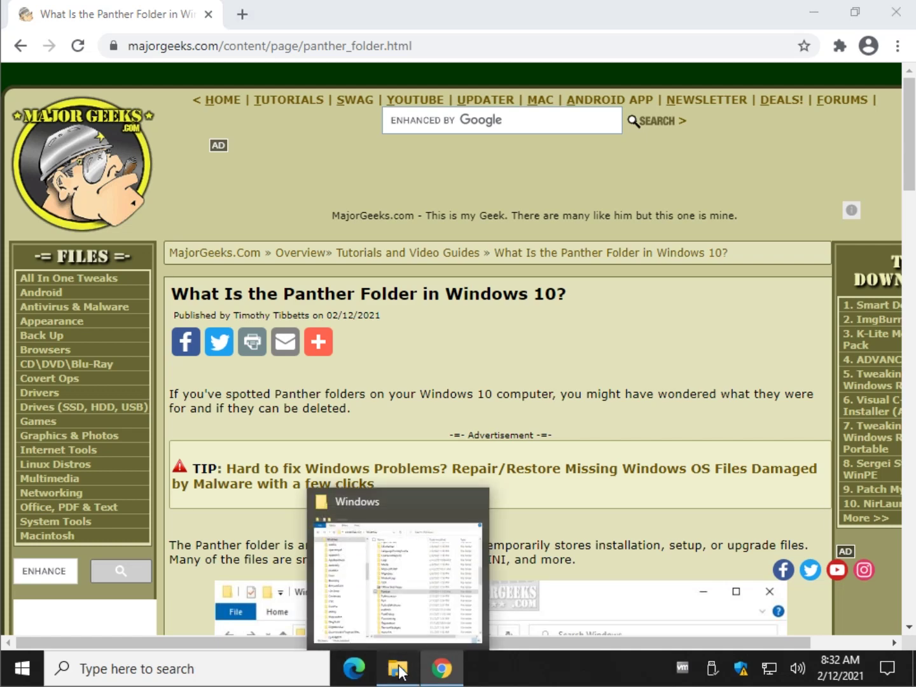
{"action": "left_click", "coordinate": [316, 163]}
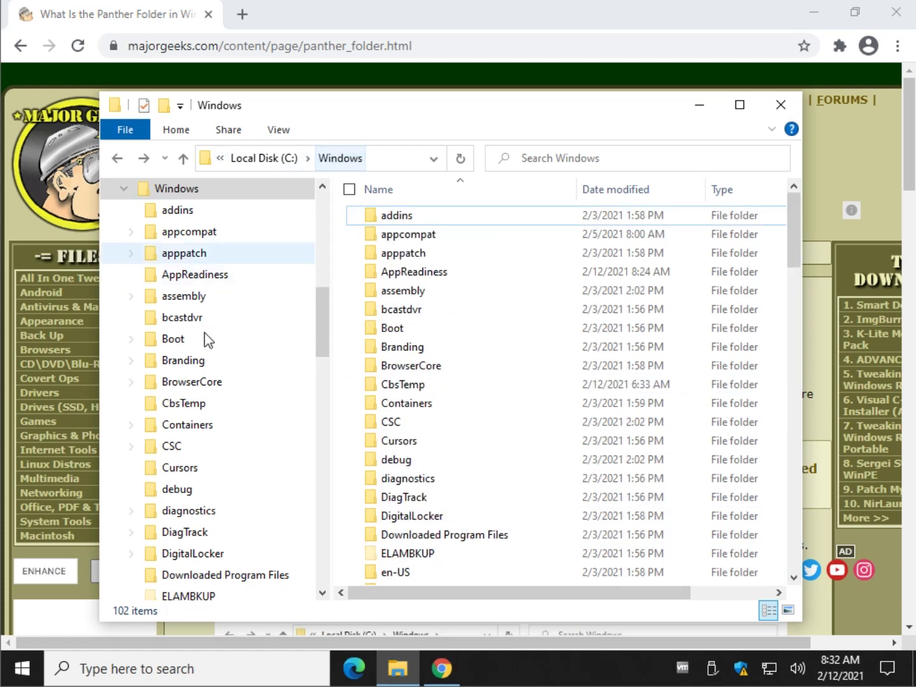
{"action": "left_click", "coordinate": [386, 163]}
{"action": "left_click", "coordinate": [400, 164]}
{"action": "left_click", "coordinate": [399, 160]}
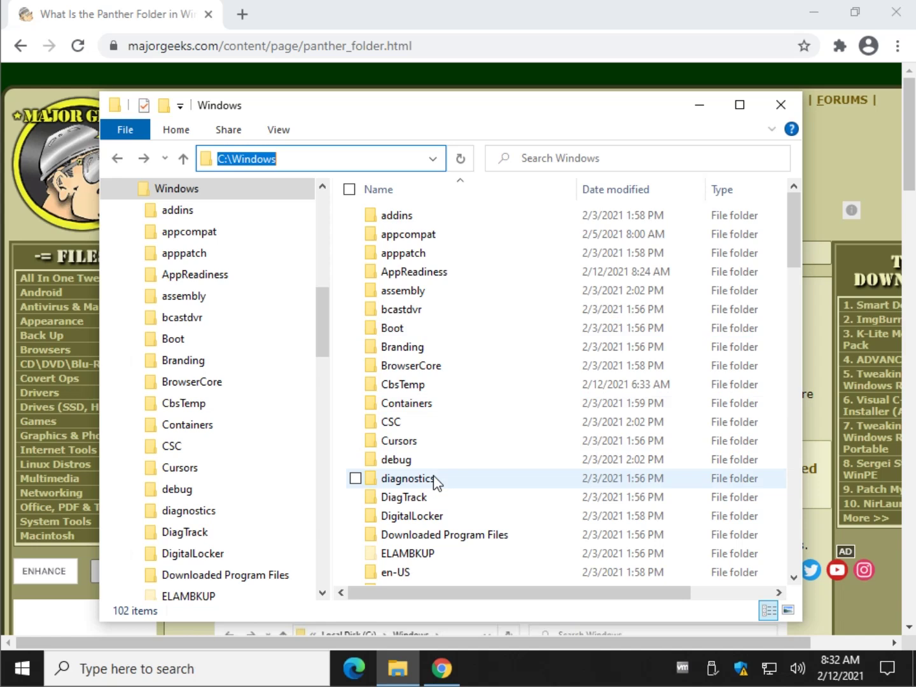
{"action": "scroll", "coordinate": [443, 471], "scroll_direction": "down", "scroll_amount": 10}
{"action": "scroll", "coordinate": [439, 464], "scroll_direction": "down", "scroll_amount": 2}
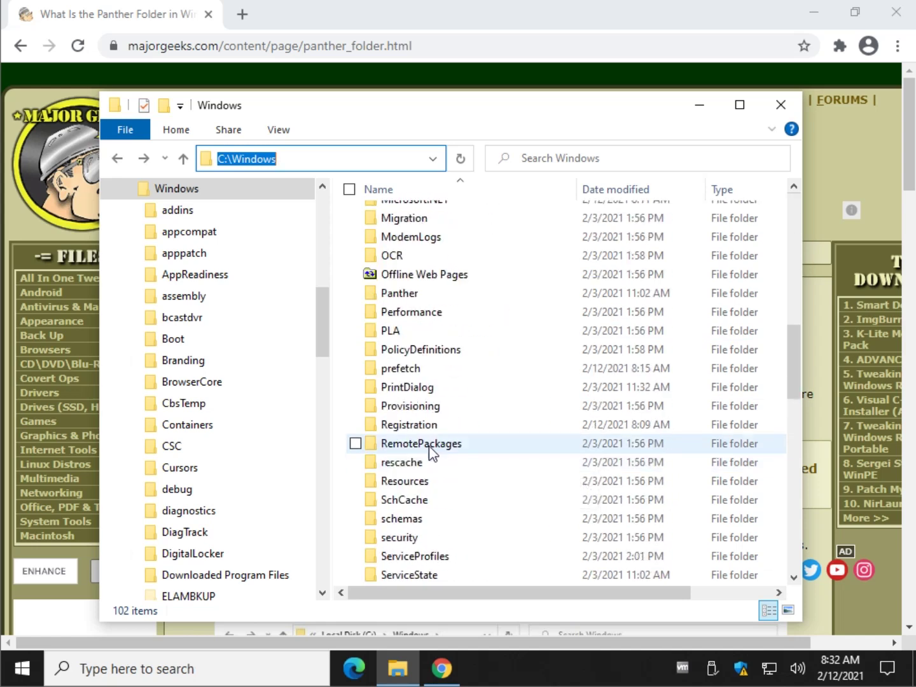
{"action": "left_click", "coordinate": [432, 295]}
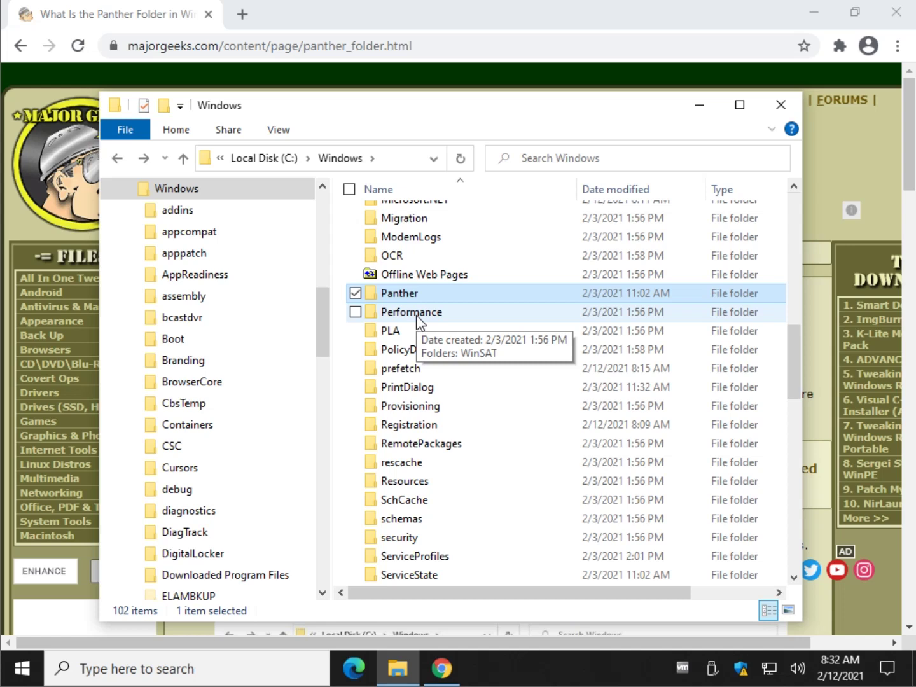
Step: Open Panther, widen the window to show its 14 setup logs' sizes, then go back
{"action": "left_click", "coordinate": [860, 127]}
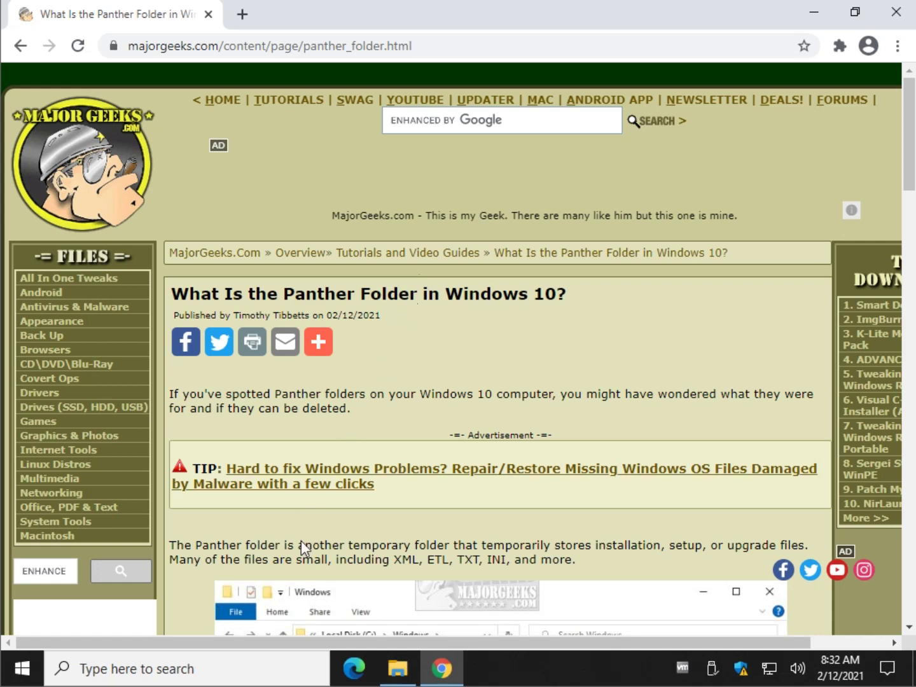
{"action": "left_click", "coordinate": [398, 668]}
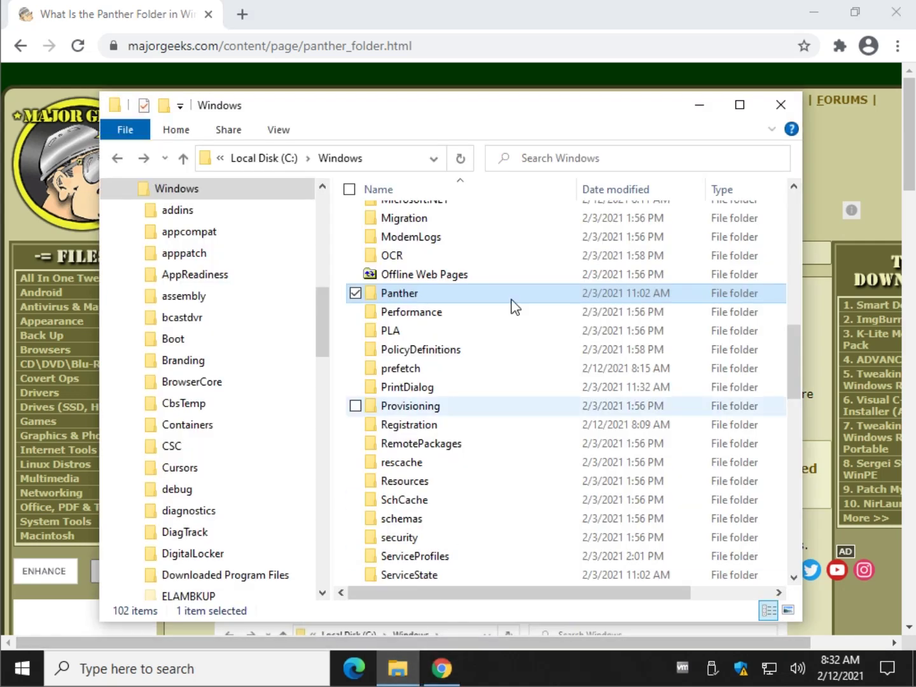
{"action": "double_click", "coordinate": [449, 294]}
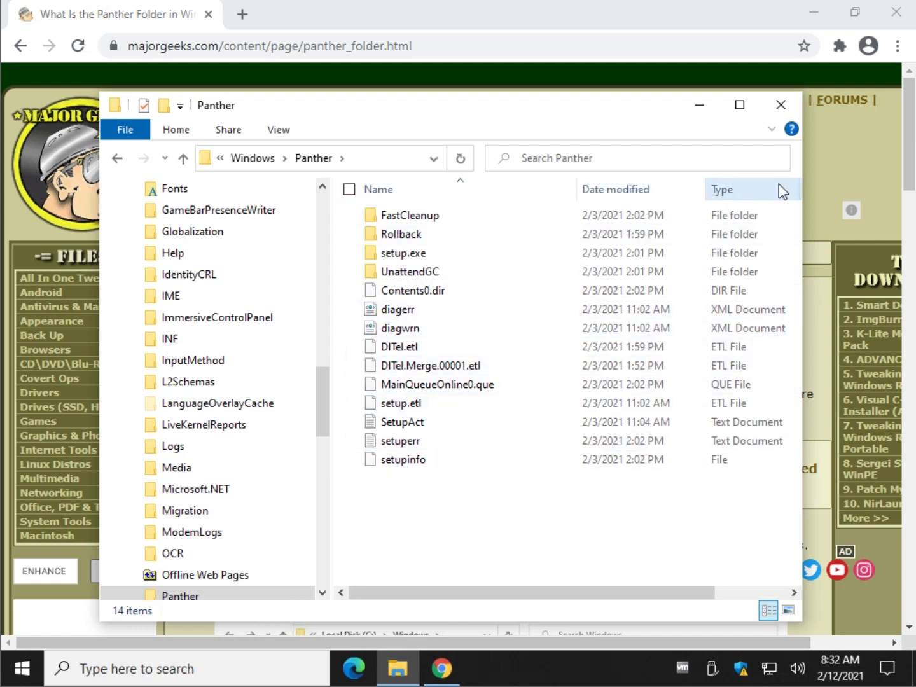
{"action": "left_click_drag", "start_coordinate": [799, 178], "coordinate": [880, 179]}
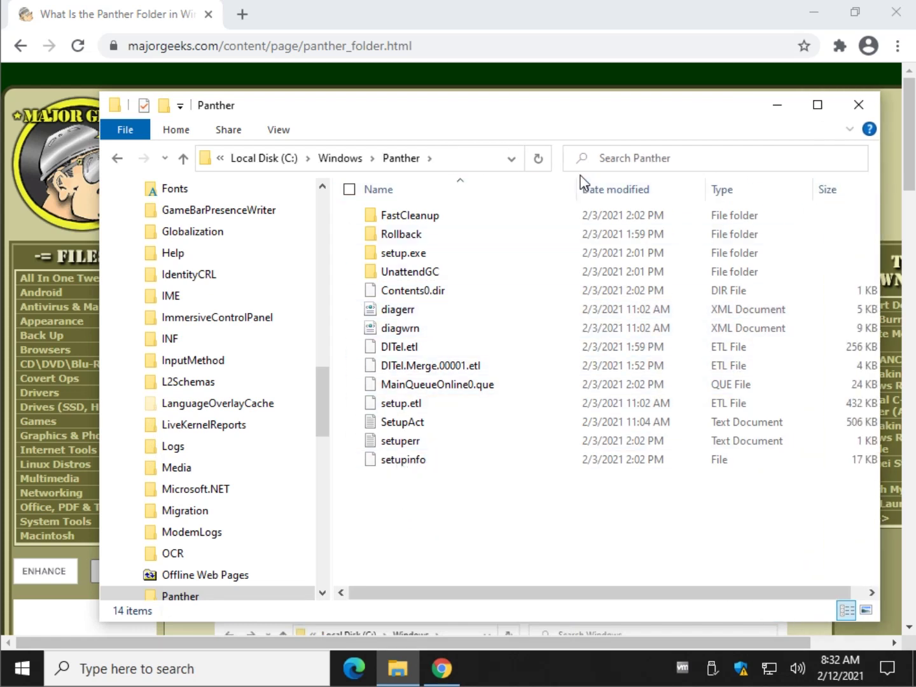
{"action": "left_click_drag", "start_coordinate": [581, 191], "coordinate": [538, 190]}
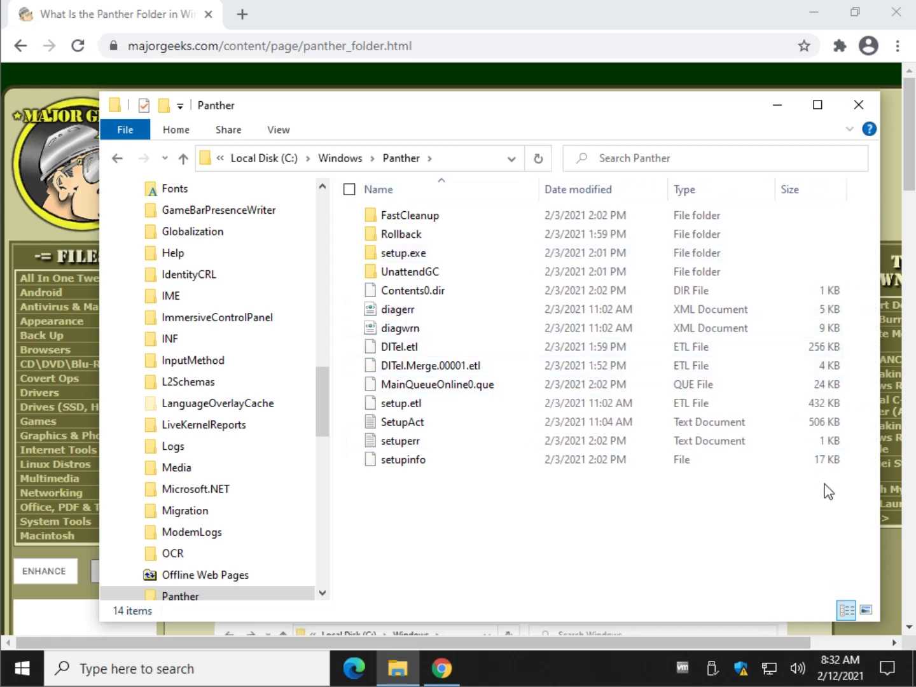
{"action": "left_click", "coordinate": [117, 157]}
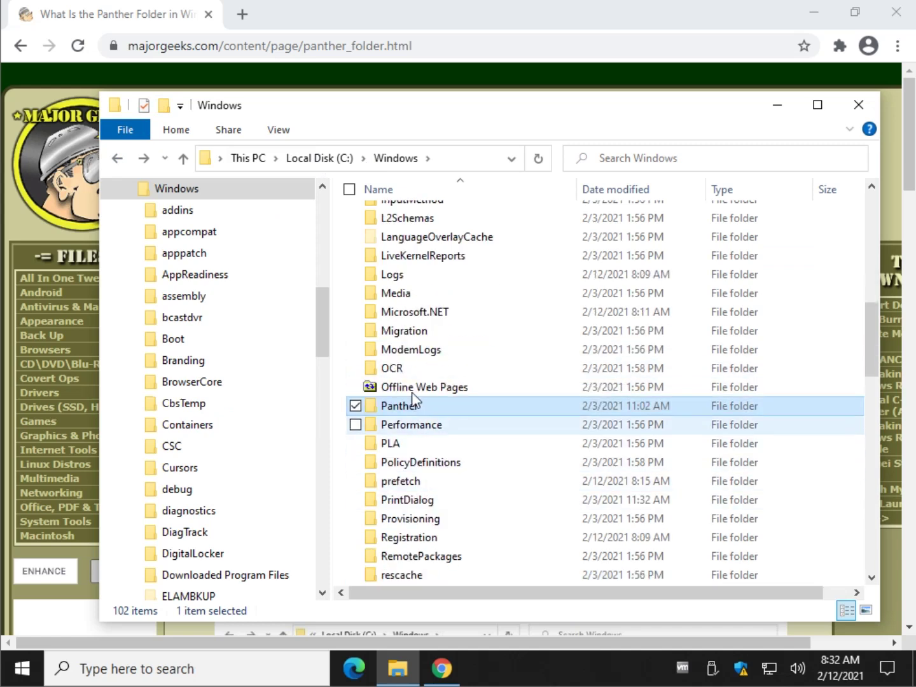
{"action": "right_click", "coordinate": [415, 407]}
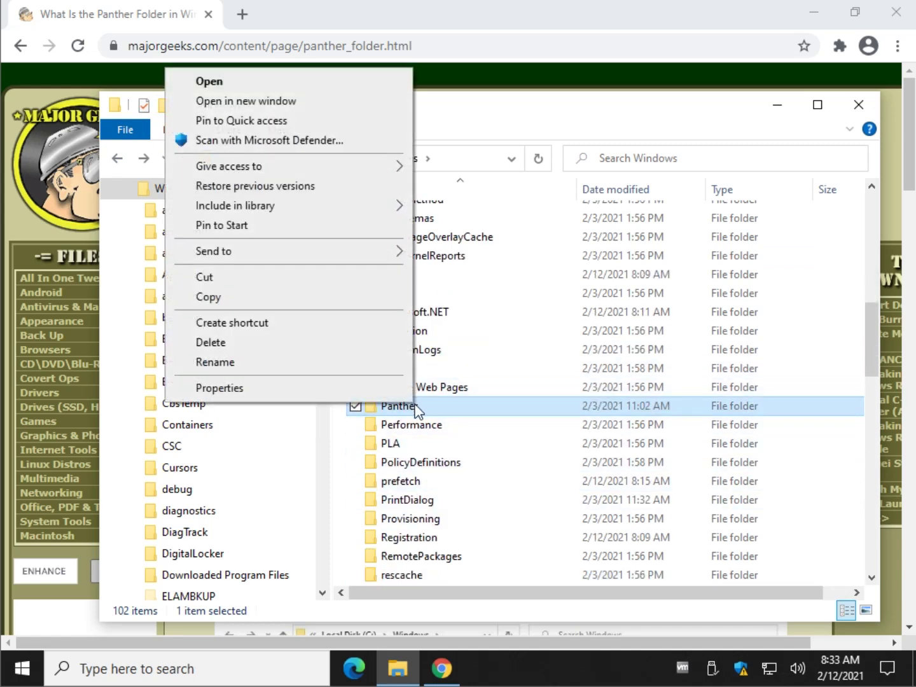
{"action": "left_click", "coordinate": [374, 389]}
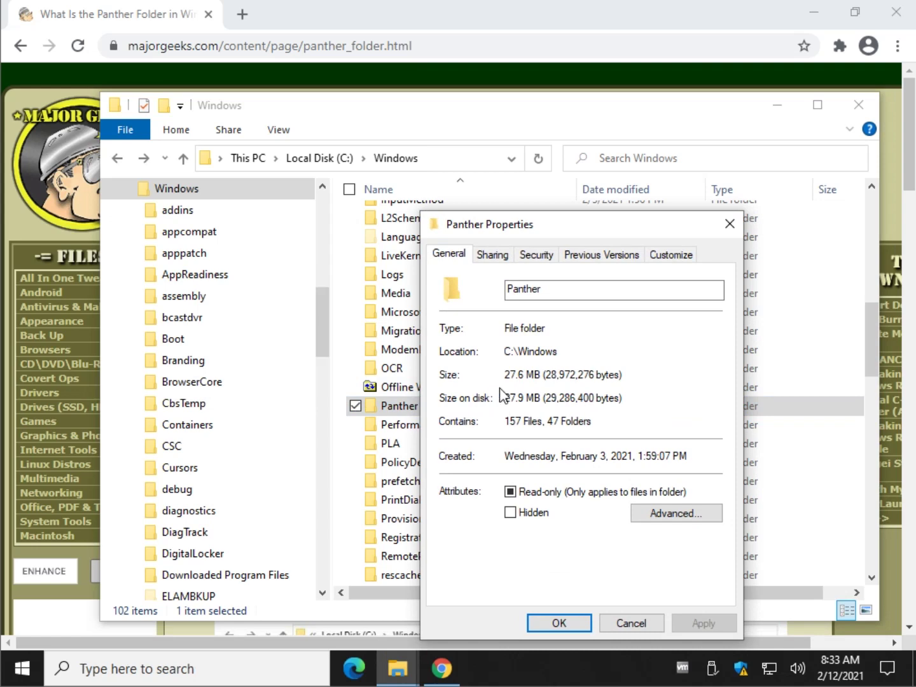
{"action": "left_click", "coordinate": [730, 224]}
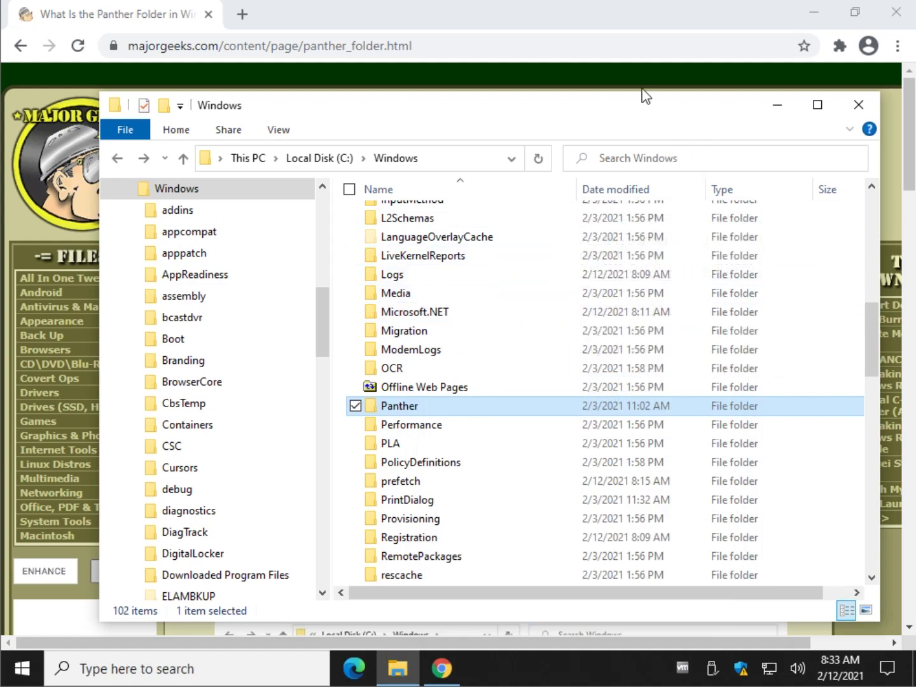
Step: Highlight $WINDOWS.~BT in the article's down-level phase path, then return to File Explorer
{"action": "key", "text": "alt+F4"}
{"action": "scroll", "coordinate": [387, 342], "scroll_direction": "down", "scroll_amount": 3}
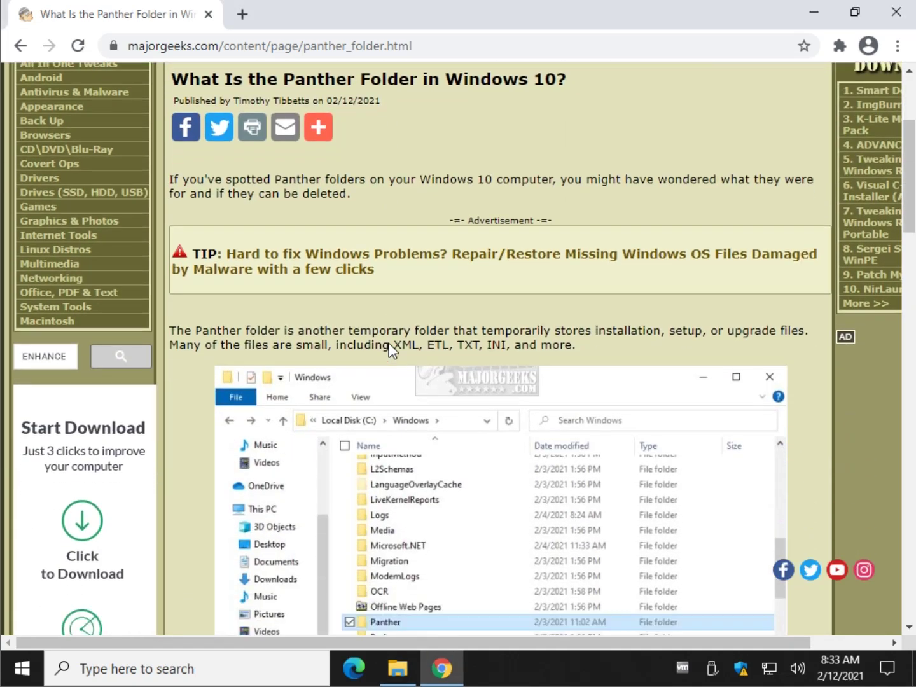
{"action": "scroll", "coordinate": [388, 347], "scroll_direction": "down", "scroll_amount": 8}
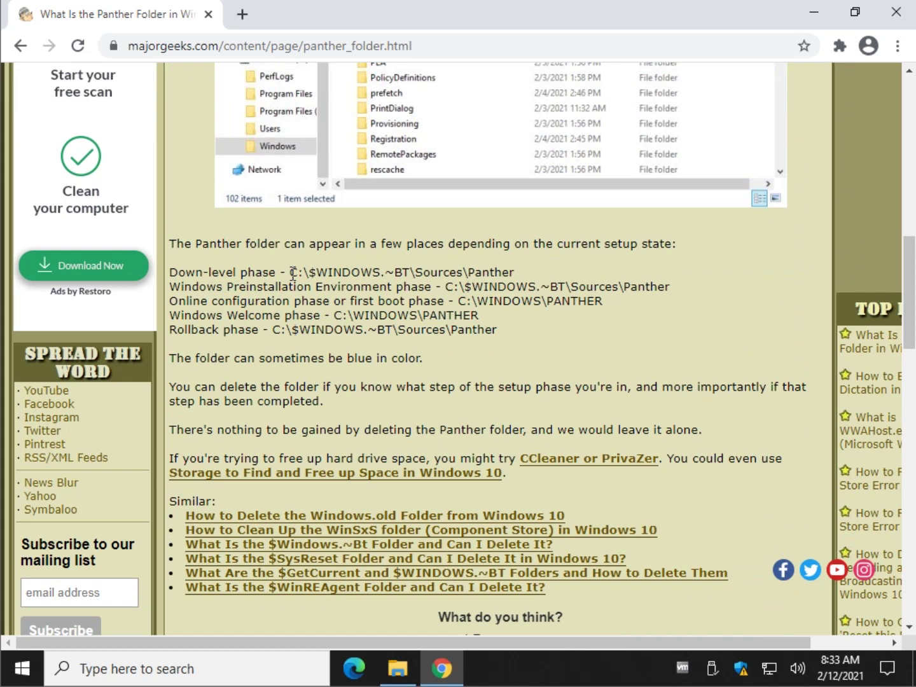
{"action": "left_click_drag", "start_coordinate": [310, 272], "coordinate": [411, 273]}
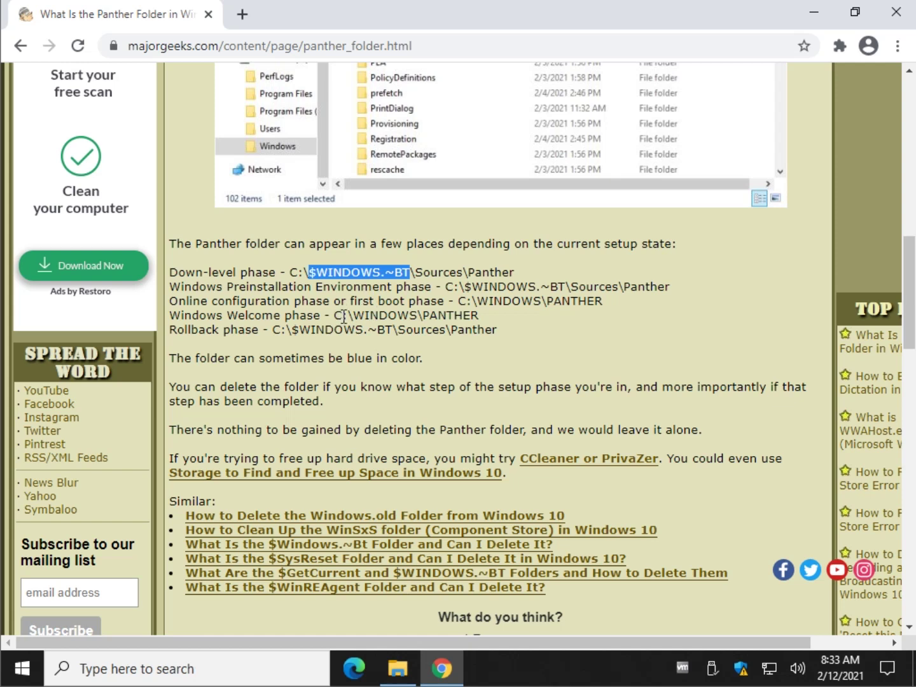
{"action": "left_click", "coordinate": [400, 667]}
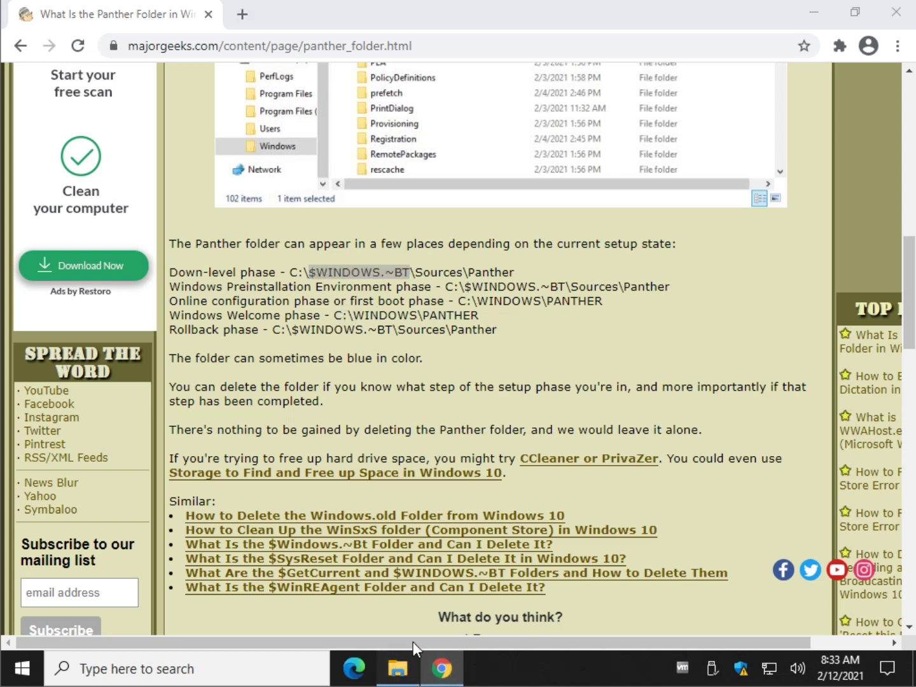
{"action": "left_click", "coordinate": [288, 129]}
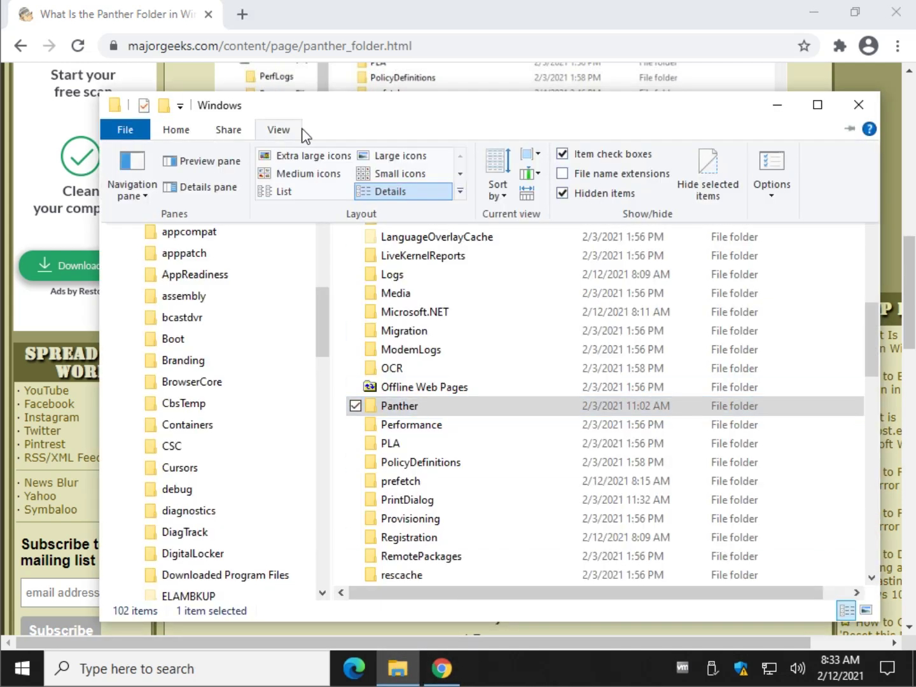
{"action": "left_click", "coordinate": [768, 173]}
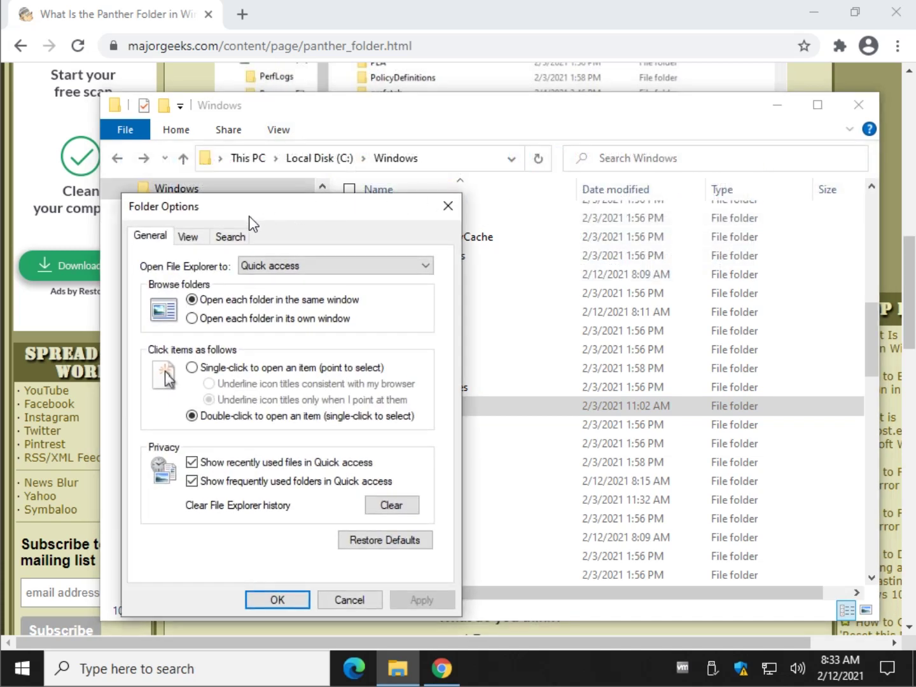
{"action": "left_click", "coordinate": [189, 240]}
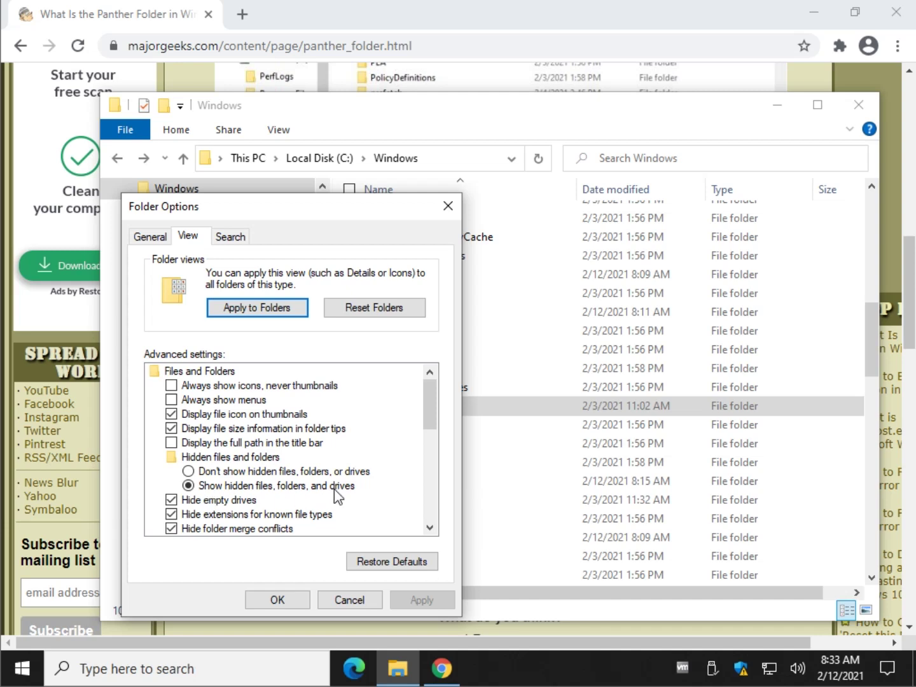
{"action": "left_click", "coordinate": [448, 206]}
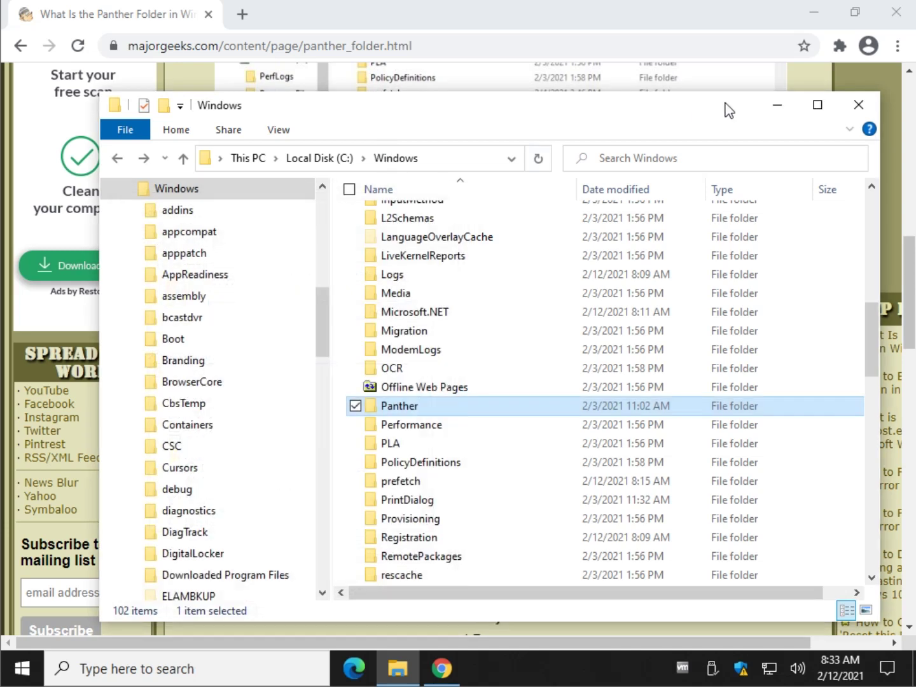
Step: Highlight C:\WINDOWS\PANTHER on the Windows Welcome phase line and scroll to the deletion advice
{"action": "left_click", "coordinate": [695, 19]}
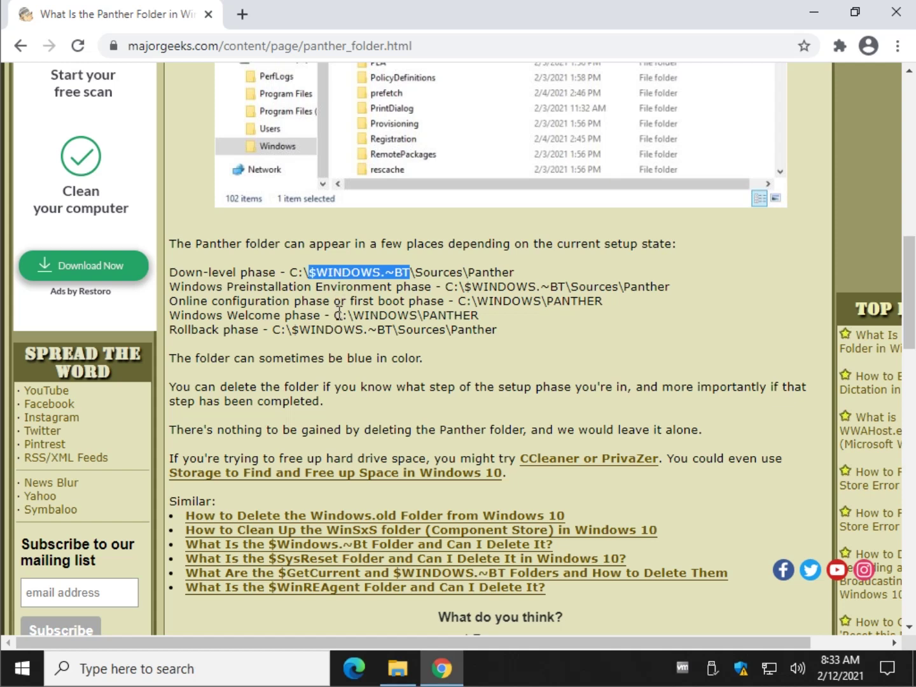
{"action": "left_click_drag", "start_coordinate": [335, 315], "coordinate": [478, 315]}
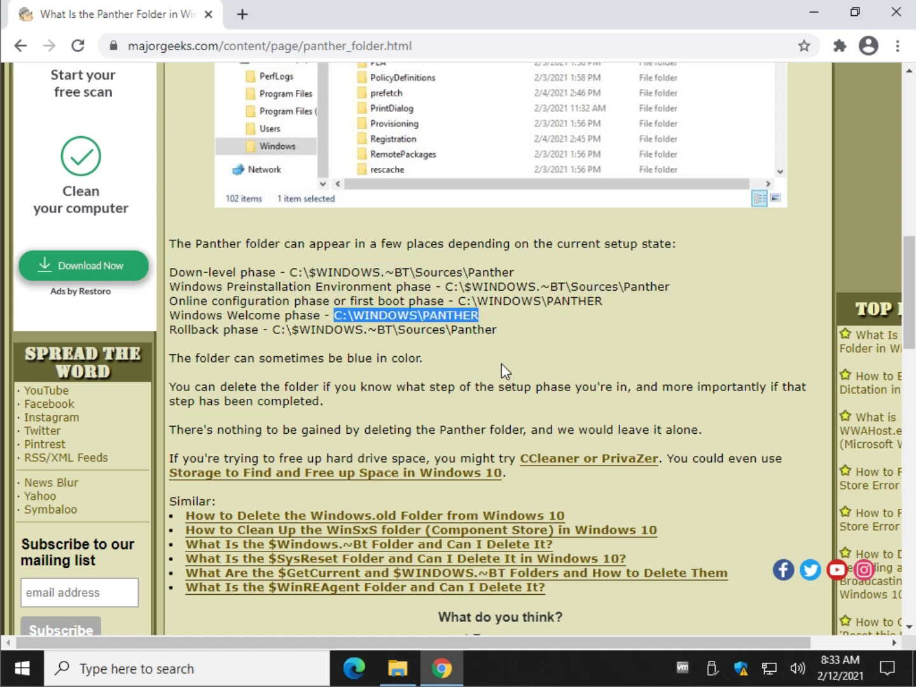
{"action": "scroll", "coordinate": [501, 364], "scroll_direction": "down", "scroll_amount": 1}
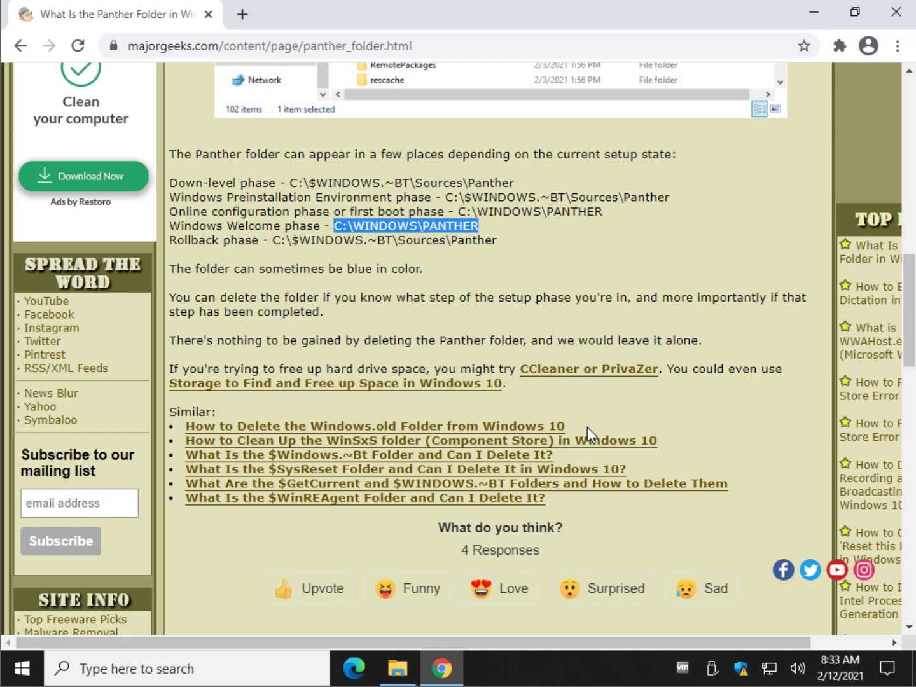
Step: Open the 'Best Drive Cleaner? CCleaner VS Wise Disk Cleaner VS PrivaZer' article and scroll down
{"action": "left_click", "coordinate": [598, 372]}
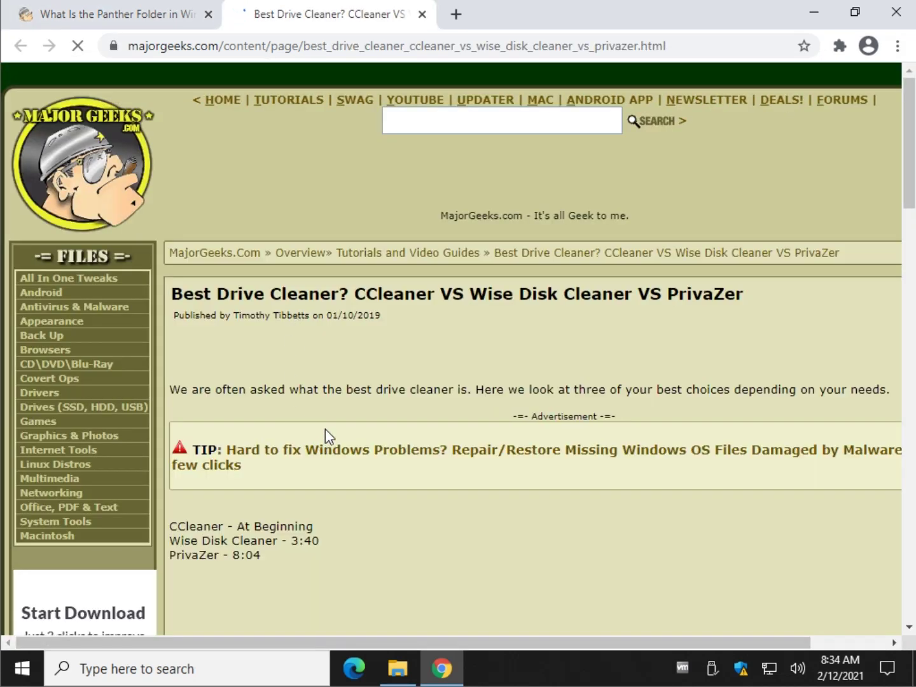
{"action": "scroll", "coordinate": [392, 400], "scroll_direction": "down", "scroll_amount": 3}
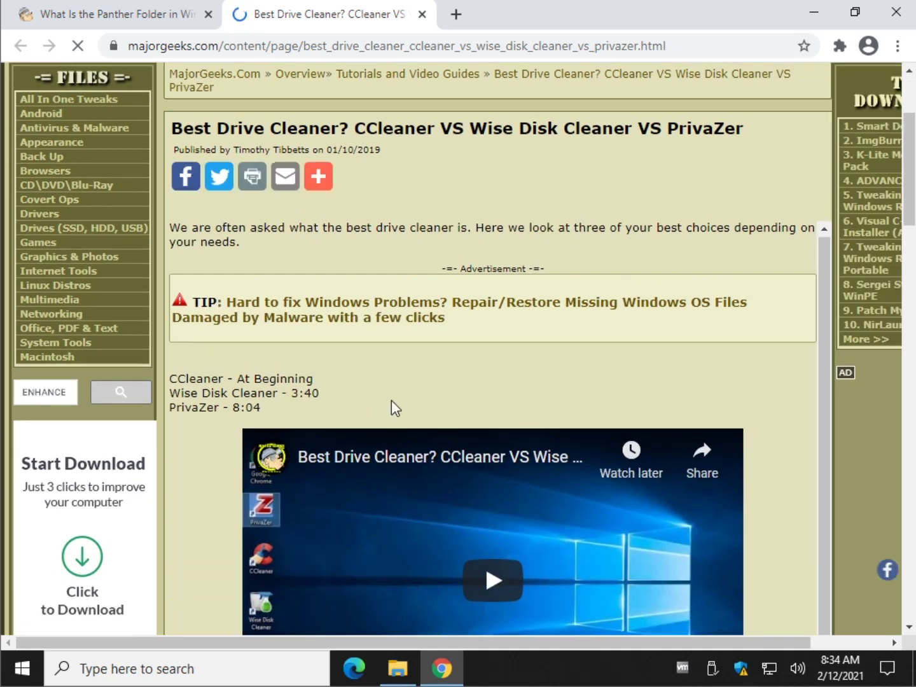
{"action": "scroll", "coordinate": [391, 404], "scroll_direction": "down", "scroll_amount": 4}
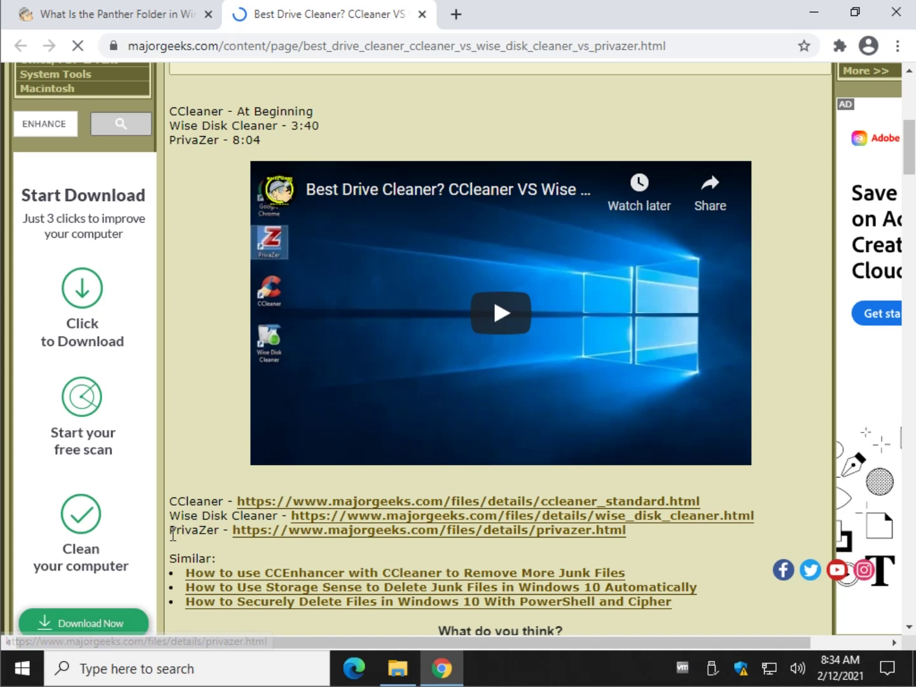
Step: Highlight CCleaner, Wise Disk Cleaner and PrivaZer in turn in the download link list
{"action": "left_click_drag", "start_coordinate": [169, 529], "coordinate": [275, 515]}
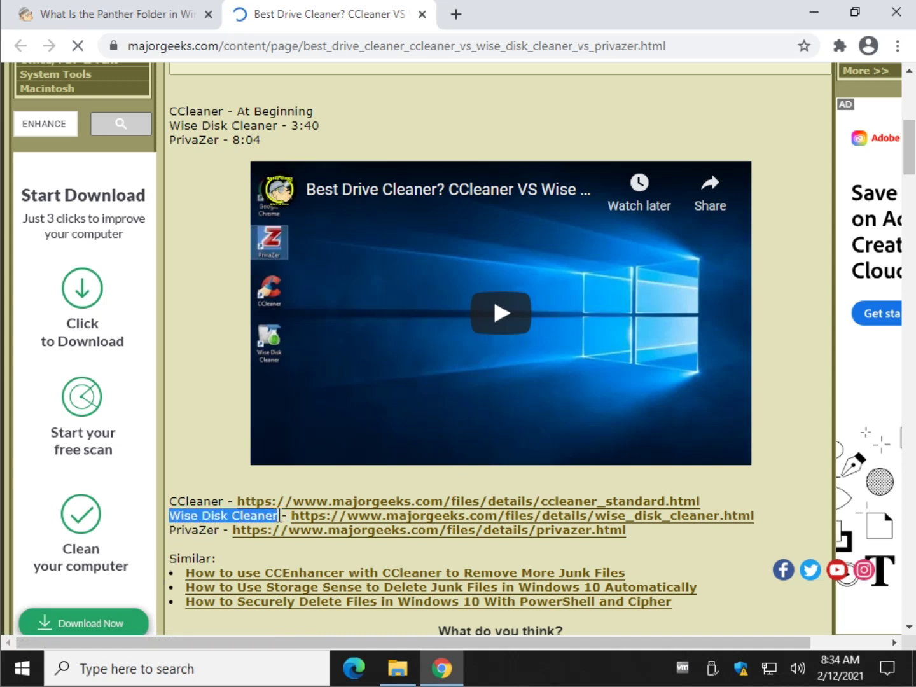
{"action": "left_click", "coordinate": [199, 502]}
{"action": "left_click_drag", "start_coordinate": [171, 501], "coordinate": [224, 502]}
{"action": "left_click_drag", "start_coordinate": [173, 518], "coordinate": [292, 511]}
{"action": "left_click", "coordinate": [164, 535]}
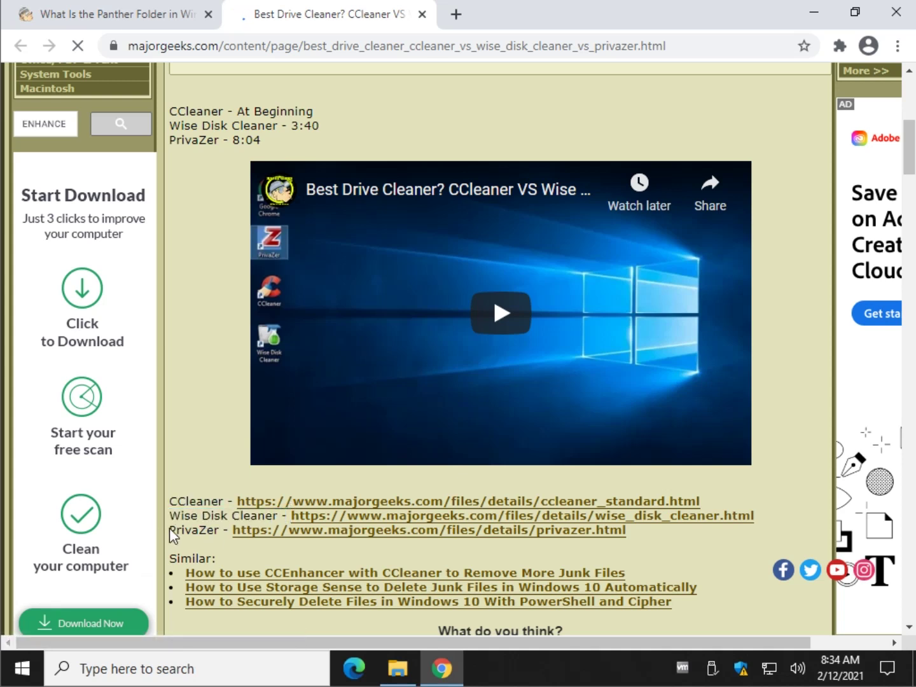
{"action": "left_click_drag", "start_coordinate": [169, 531], "coordinate": [223, 530]}
{"action": "left_click", "coordinate": [216, 518]}
Step: Close the drive-cleaner tab and open the 'Use Storage to Find and Free up Space' article in a new tab
{"action": "left_click", "coordinate": [421, 14]}
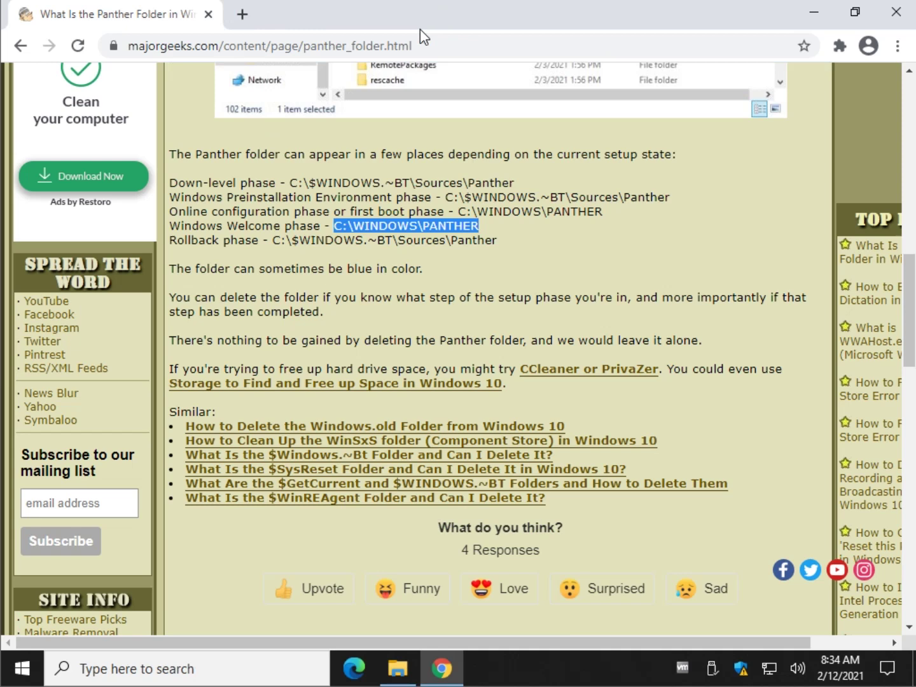
{"action": "left_click", "coordinate": [344, 253]}
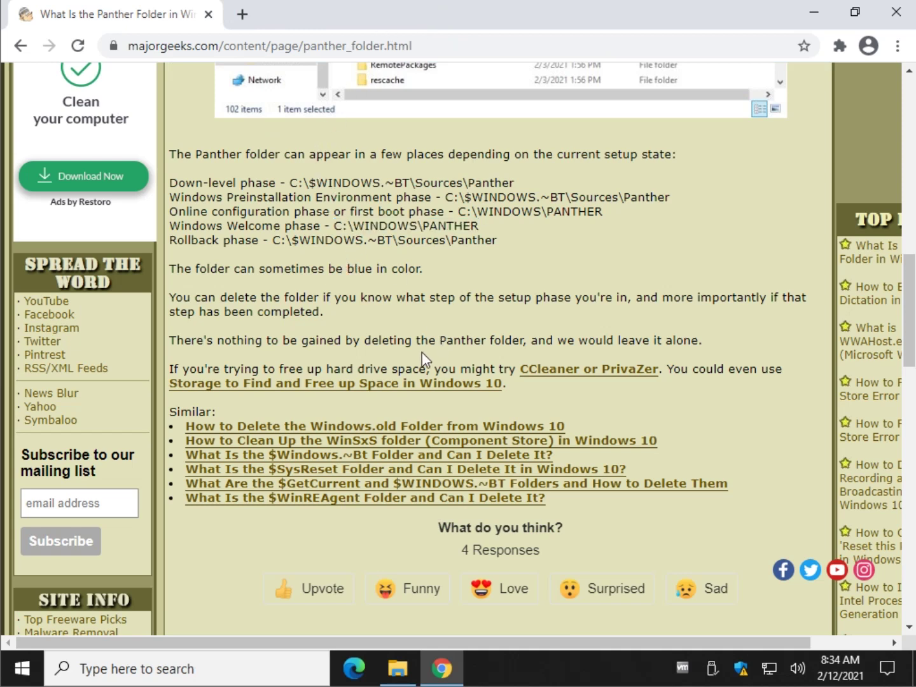
{"action": "middle_click", "coordinate": [344, 384]}
{"action": "left_click", "coordinate": [356, 16]}
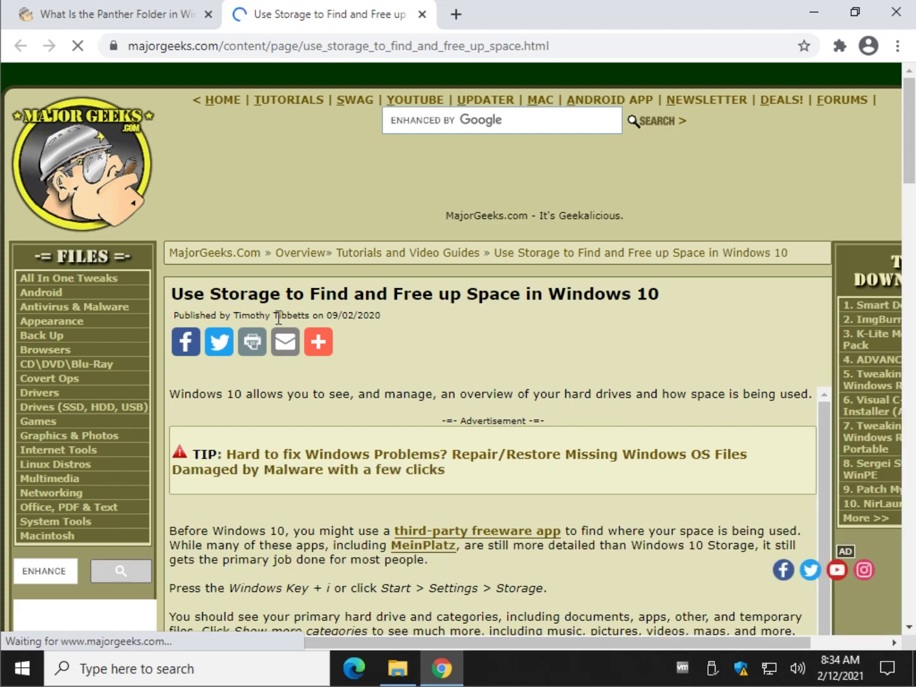
{"action": "scroll", "coordinate": [433, 357], "scroll_direction": "down", "scroll_amount": 3}
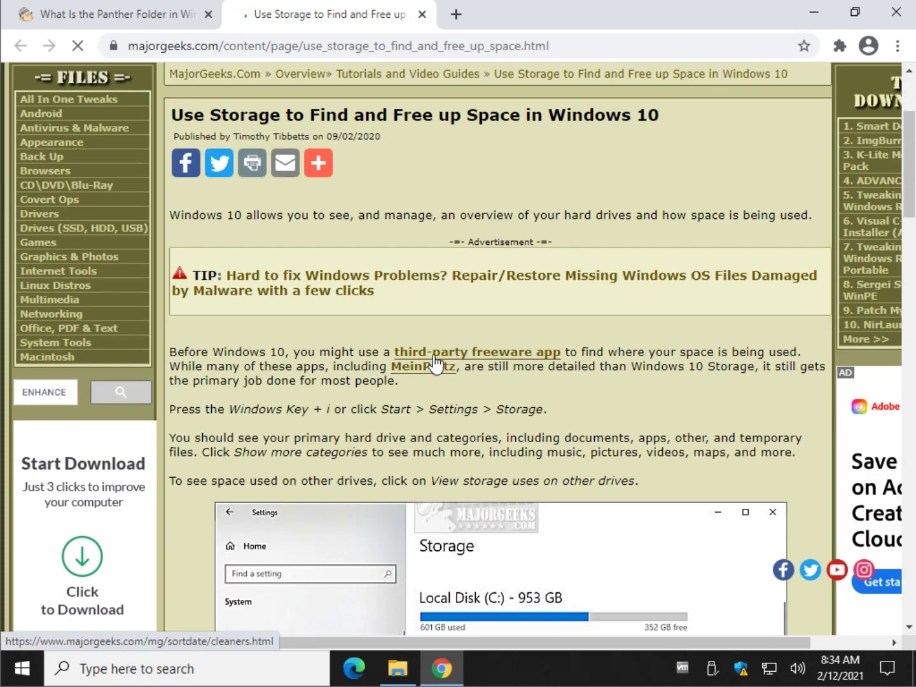
{"action": "scroll", "coordinate": [433, 358], "scroll_direction": "down", "scroll_amount": 8}
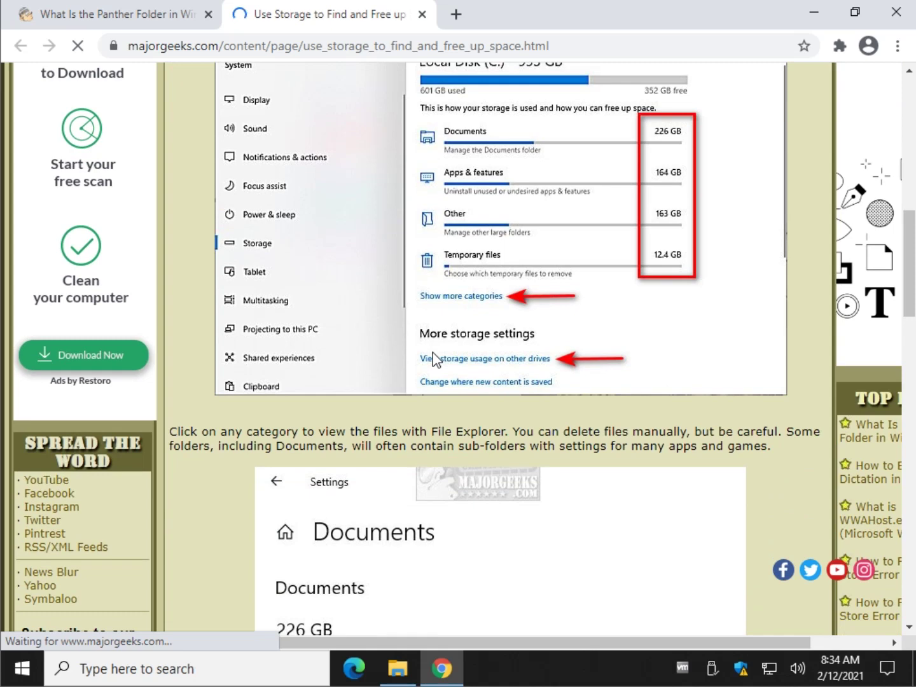
Step: Open Storage settings from a Windows search for 'storage'
{"action": "key", "text": "super"}
{"action": "type", "text": "sto"}
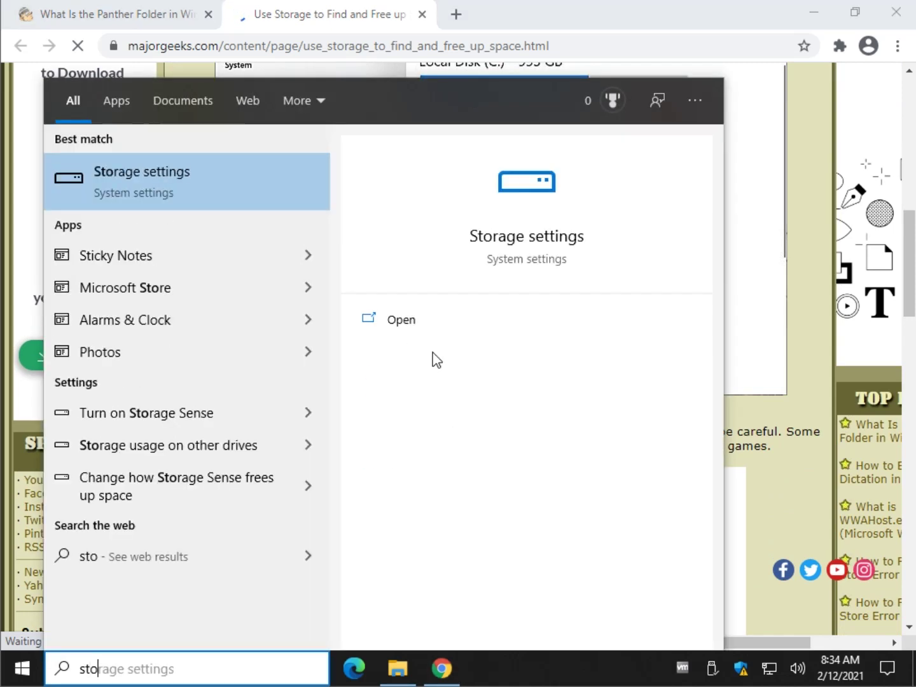
{"action": "type", "text": "rage"}
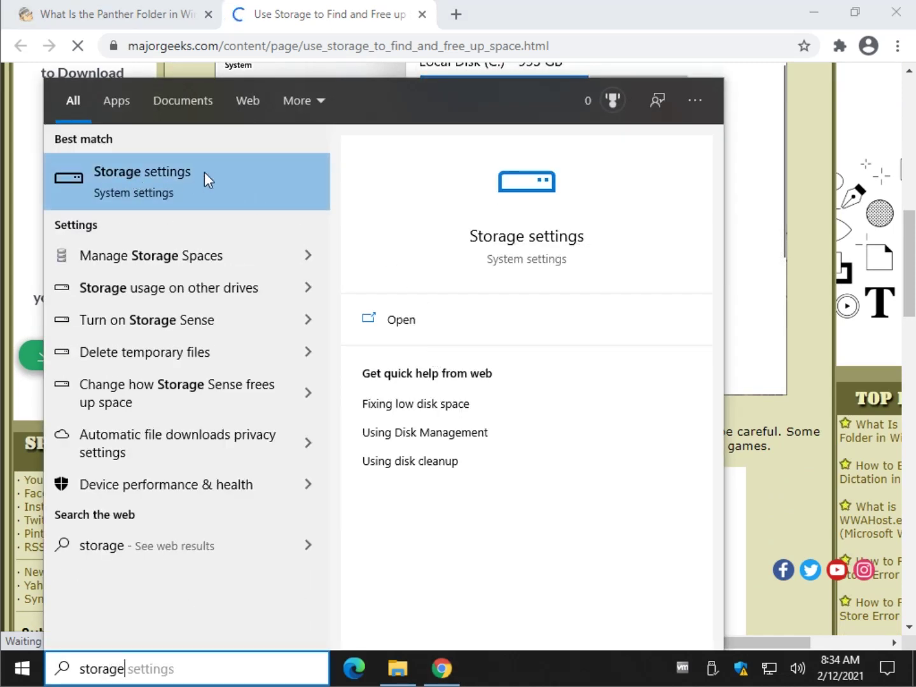
{"action": "left_click", "coordinate": [157, 183]}
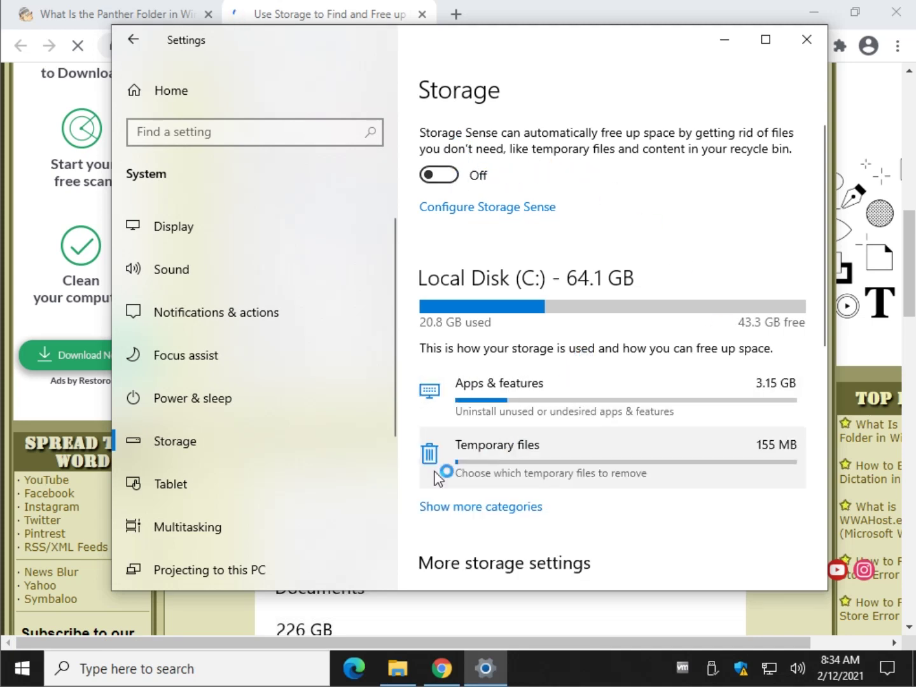
Step: Show more categories and scroll through Local Disk (C:)'s full storage breakdown (20.8 of 64.1 GB used)
{"action": "left_click", "coordinate": [520, 506]}
{"action": "scroll", "coordinate": [568, 441], "scroll_direction": "down", "scroll_amount": 5}
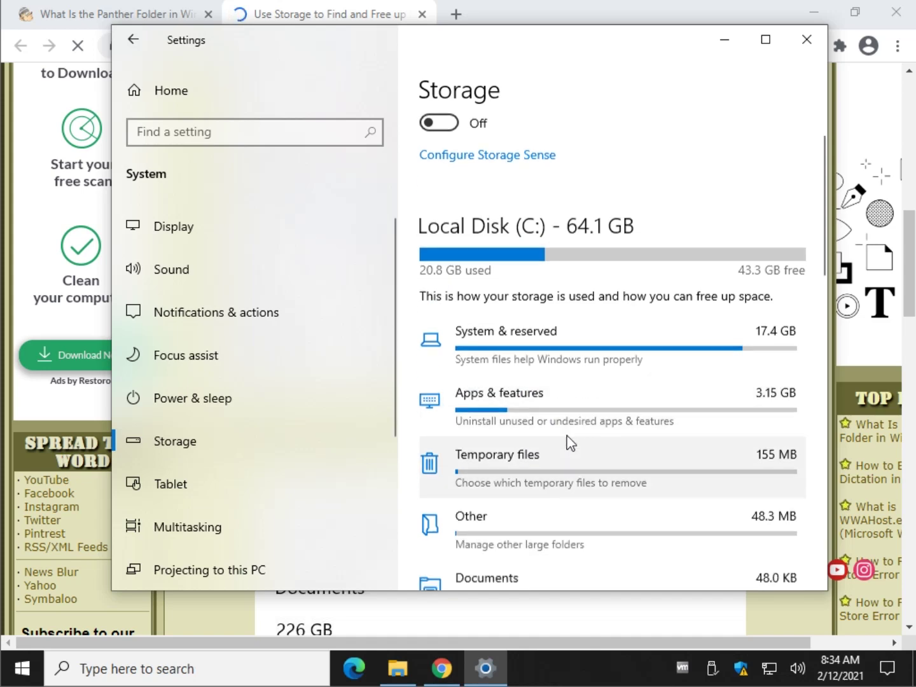
{"action": "scroll", "coordinate": [653, 262], "scroll_direction": "down", "scroll_amount": 5}
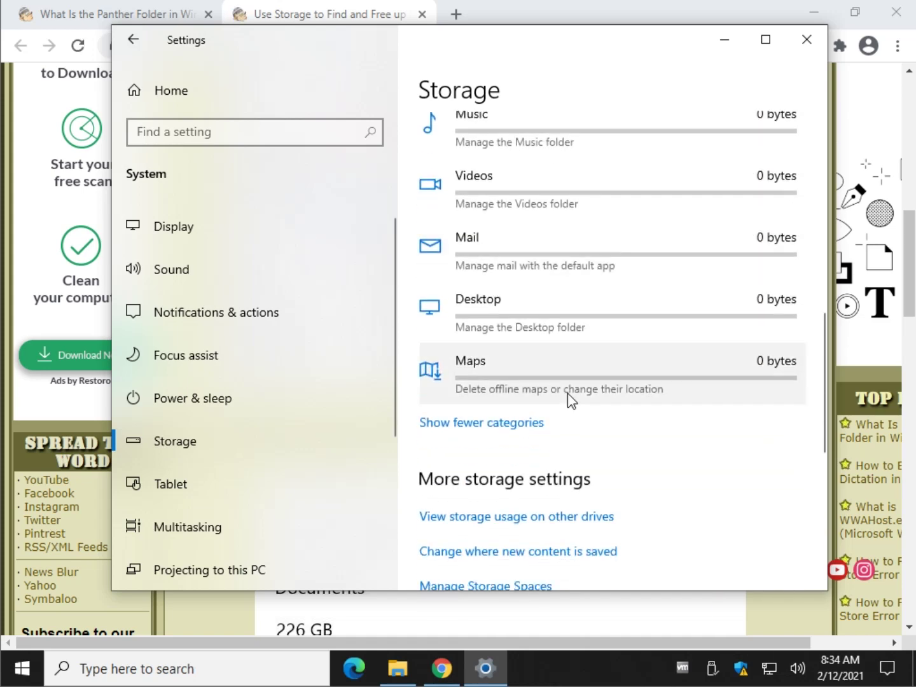
{"action": "scroll", "coordinate": [567, 394], "scroll_direction": "up", "scroll_amount": 10}
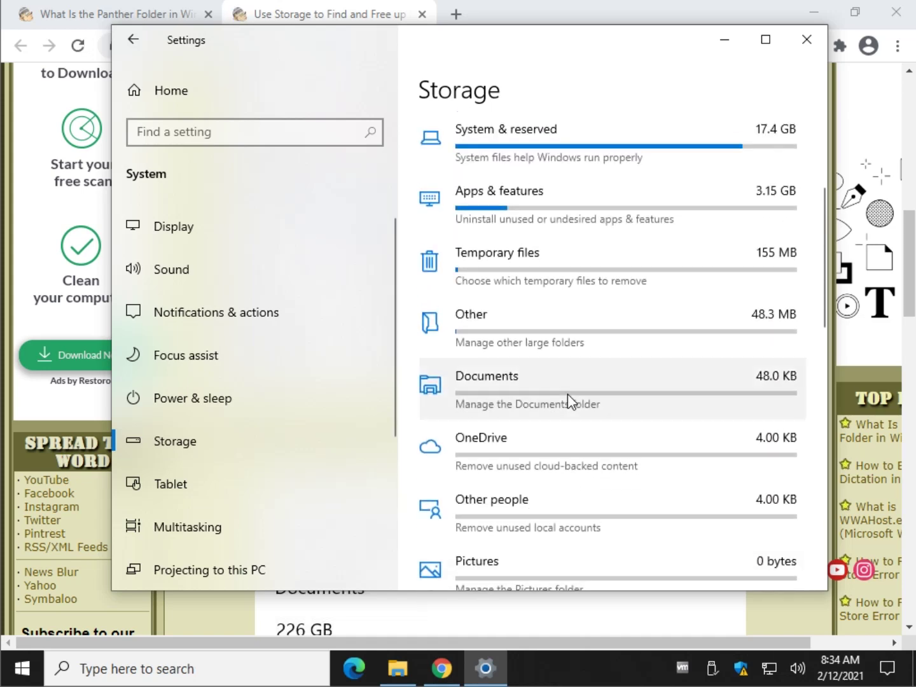
{"action": "scroll", "coordinate": [568, 393], "scroll_direction": "up", "scroll_amount": 1}
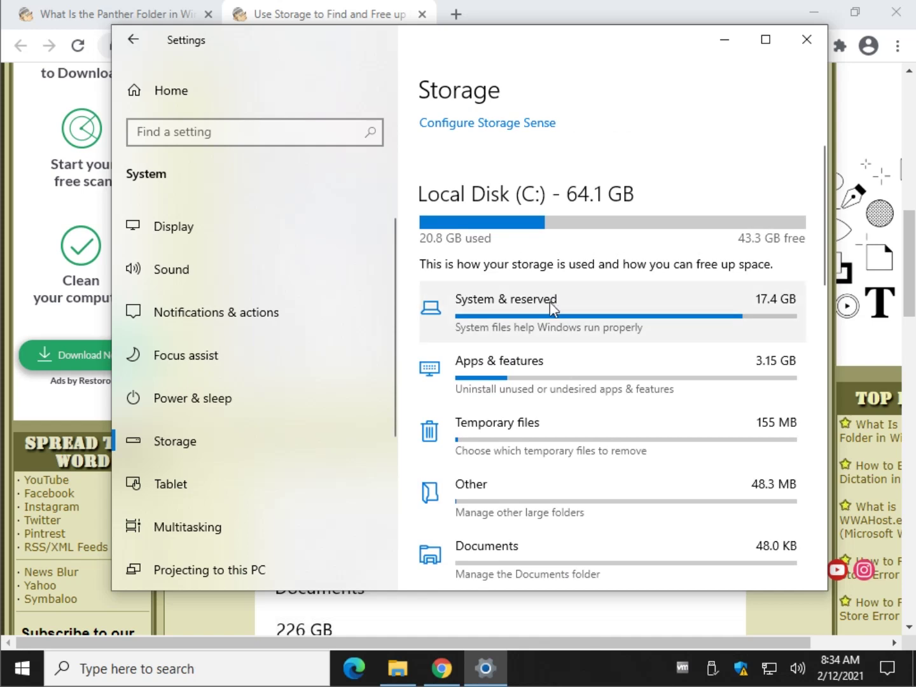
{"action": "scroll", "coordinate": [582, 352], "scroll_direction": "down", "scroll_amount": 12}
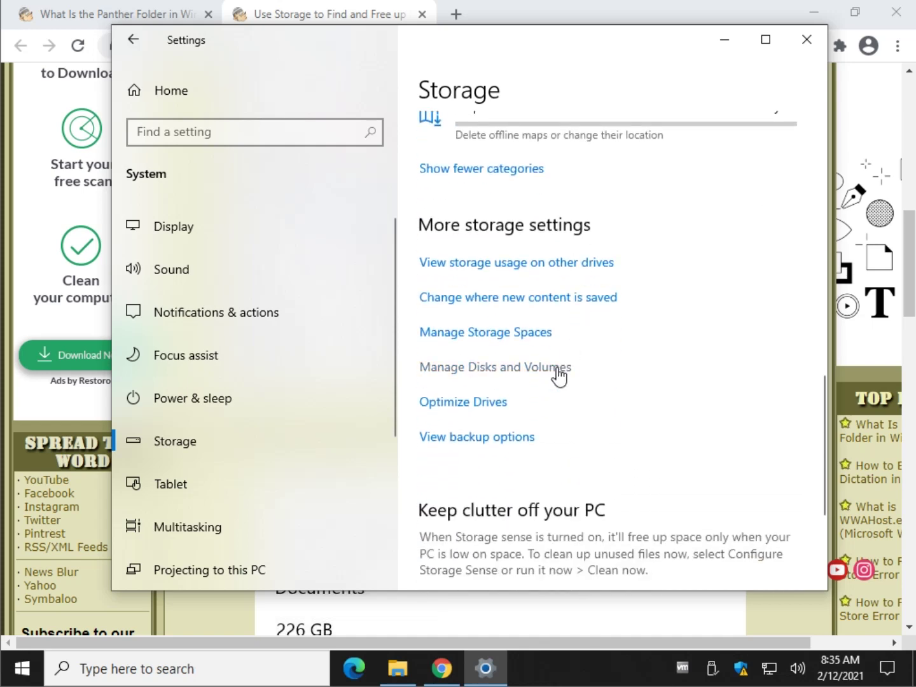
{"action": "scroll", "coordinate": [570, 365], "scroll_direction": "down", "scroll_amount": 5}
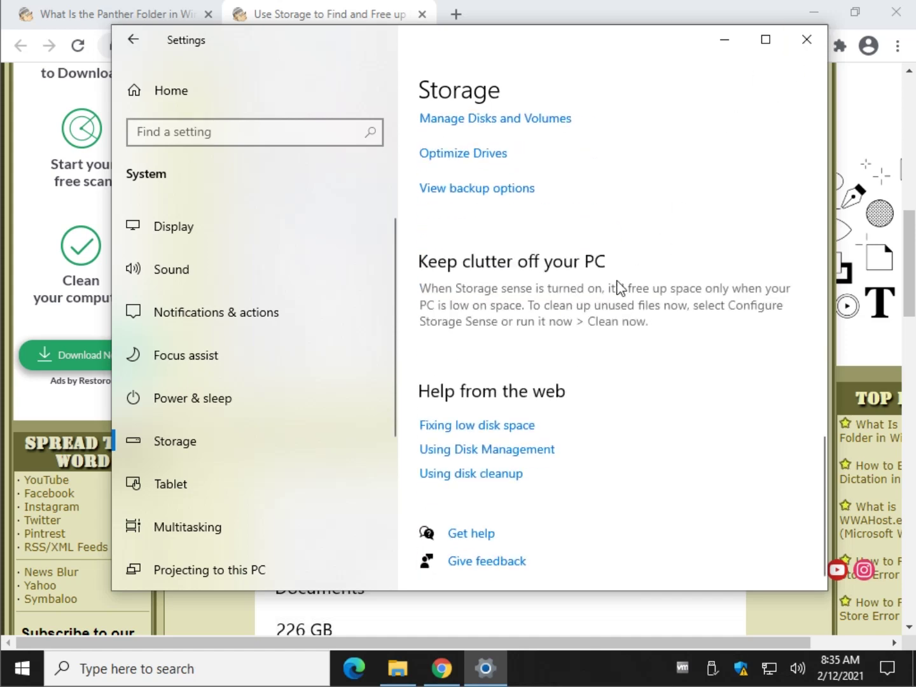
{"action": "scroll", "coordinate": [598, 293], "scroll_direction": "up", "scroll_amount": 15}
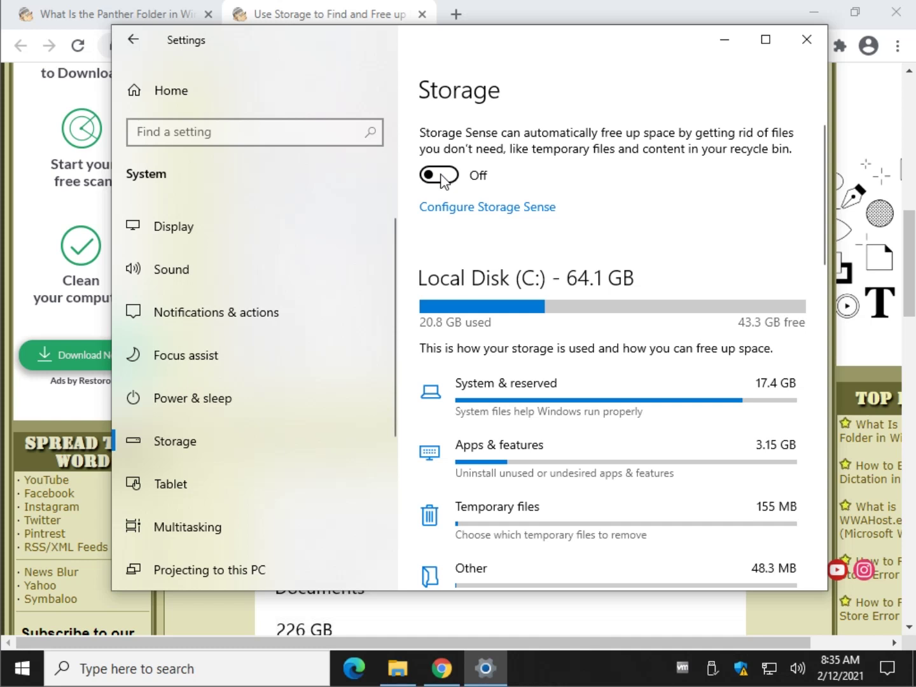
Step: Close Settings and the Storage article tab, returning to the Panther article's related-articles list
{"action": "left_click", "coordinate": [803, 40]}
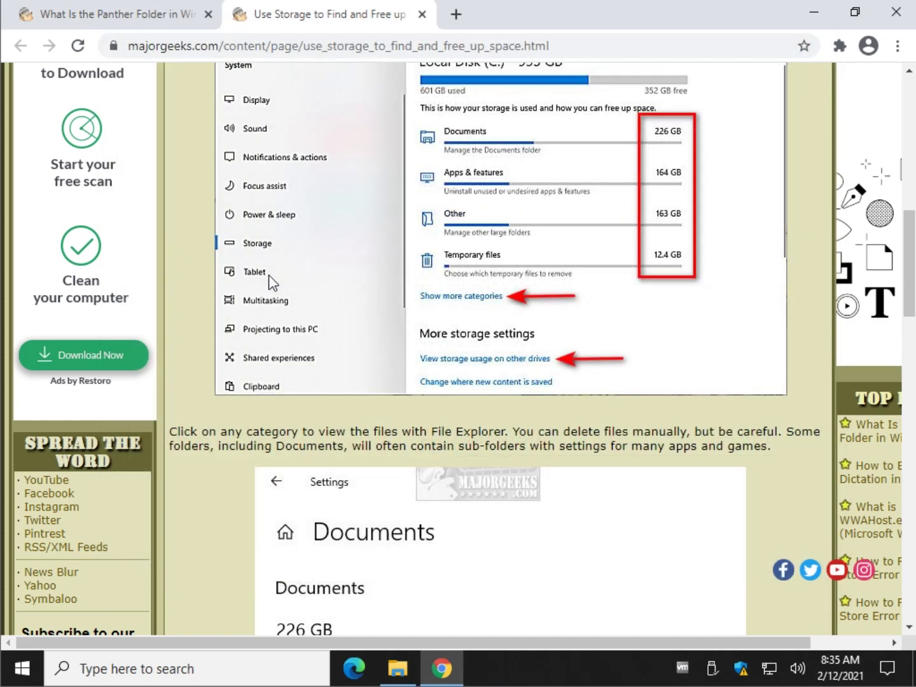
{"action": "scroll", "coordinate": [266, 285], "scroll_direction": "down", "scroll_amount": 7}
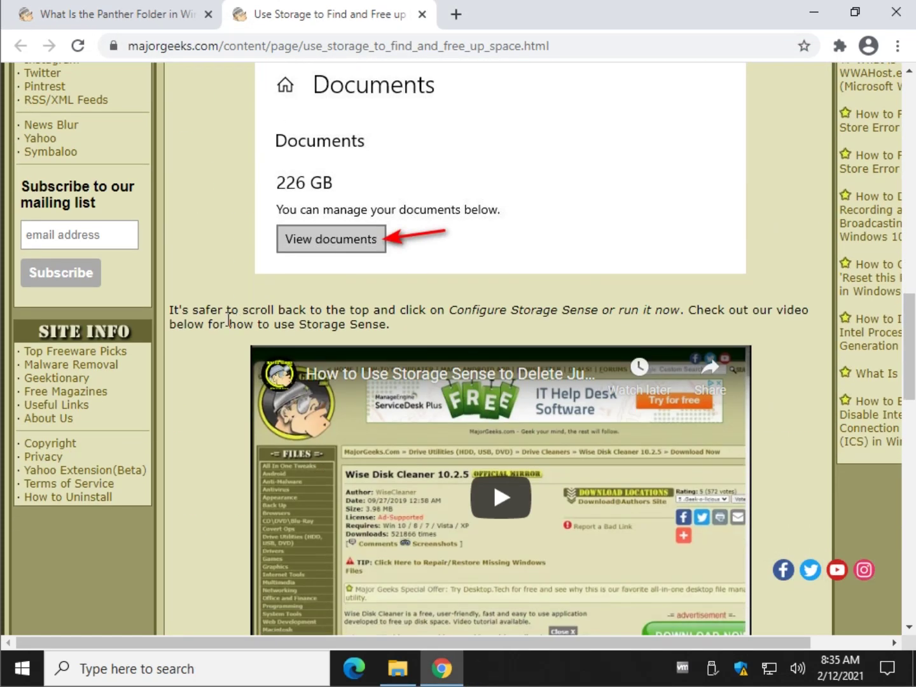
{"action": "middle_click", "coordinate": [328, 16]}
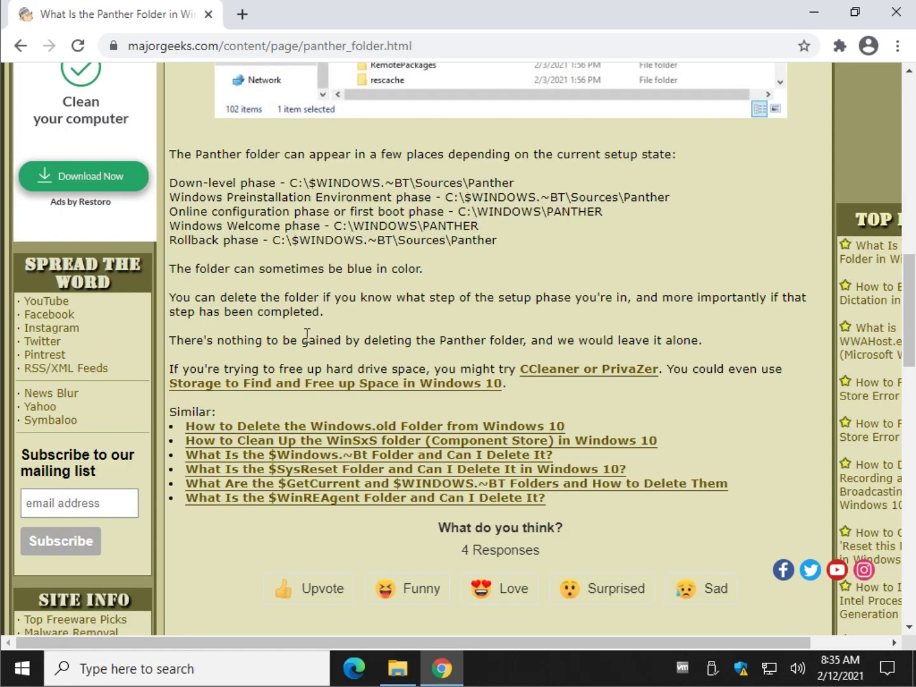
{"action": "scroll", "coordinate": [170, 458], "scroll_direction": "down", "scroll_amount": 2}
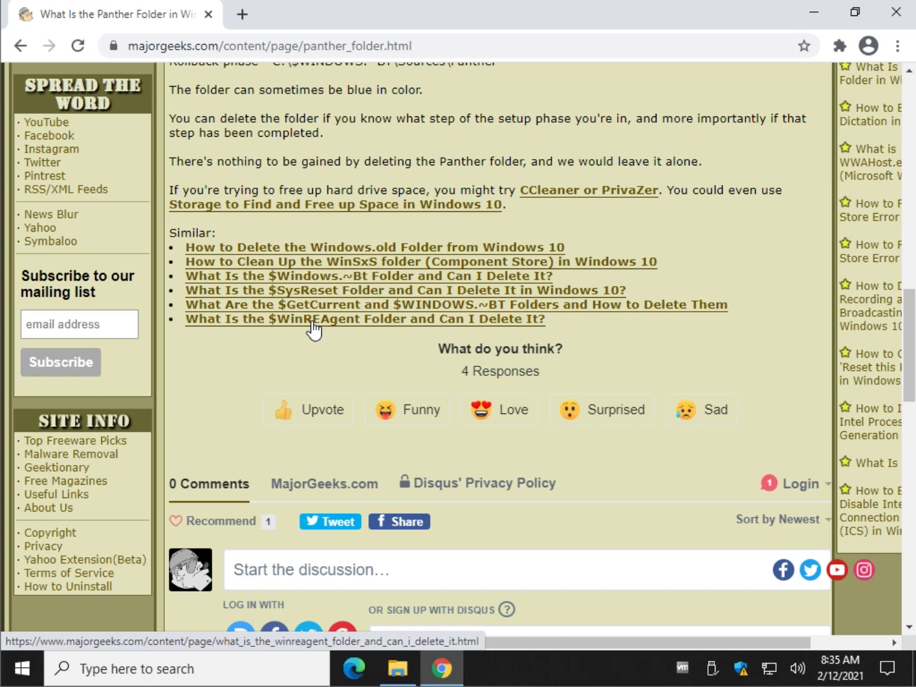
Step: Scroll the Panther article back up to its title 'What Is the Panther Folder in Windows 10?'
{"action": "scroll", "coordinate": [302, 338], "scroll_direction": "up", "scroll_amount": 5}
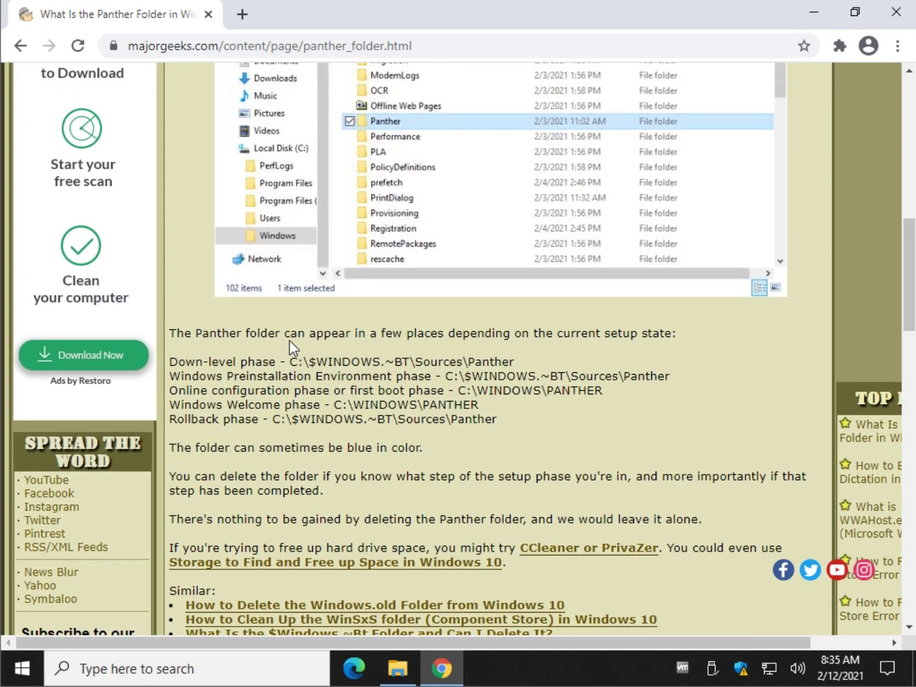
{"action": "scroll", "coordinate": [289, 347], "scroll_direction": "down", "scroll_amount": 3}
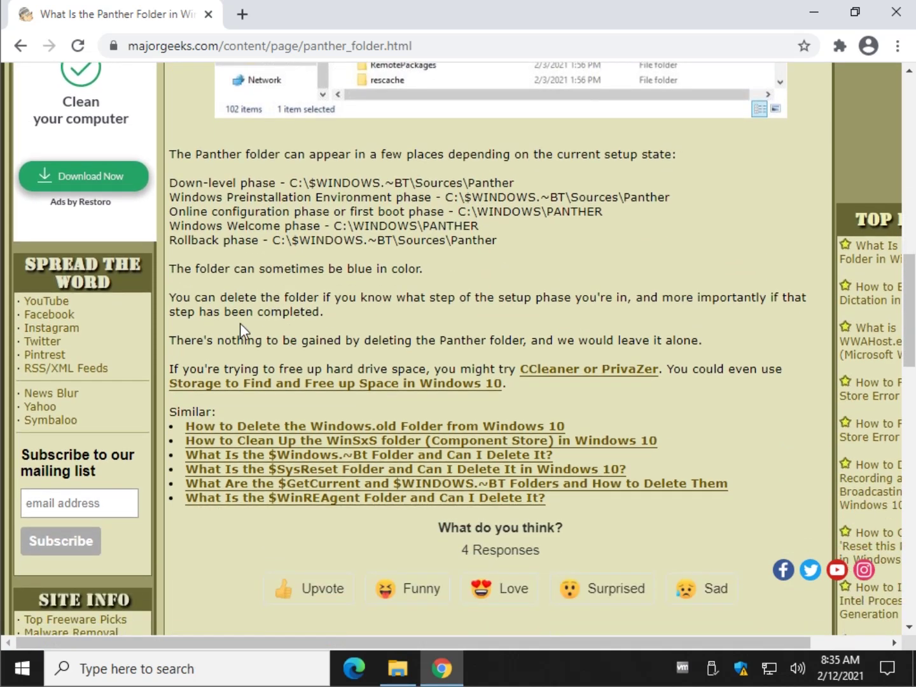
{"action": "scroll", "coordinate": [240, 324], "scroll_direction": "up", "scroll_amount": 5}
{"action": "scroll", "coordinate": [239, 328], "scroll_direction": "up", "scroll_amount": 8}
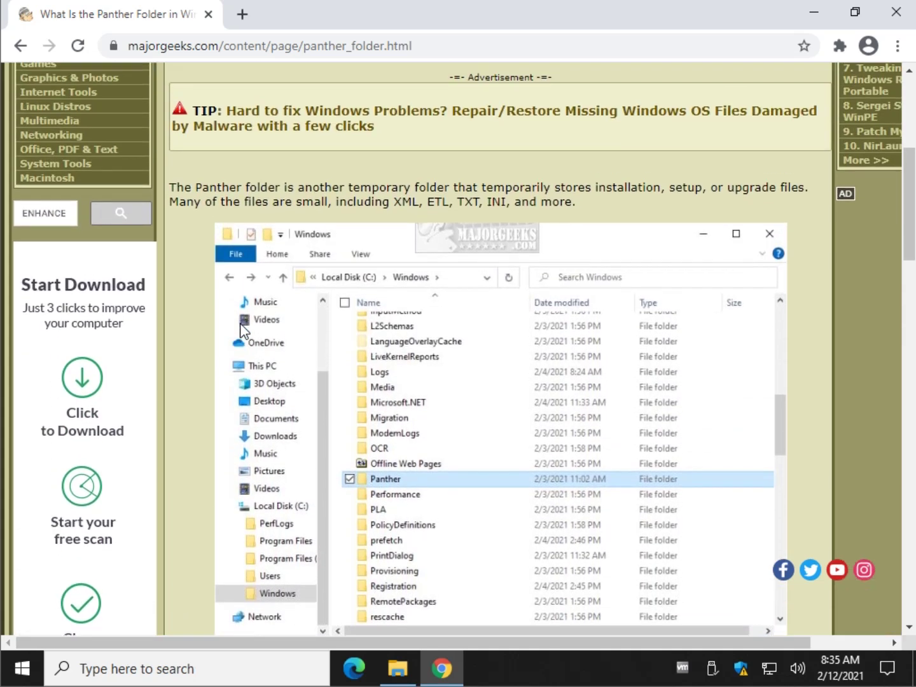
{"action": "scroll", "coordinate": [243, 321], "scroll_direction": "up", "scroll_amount": 1}
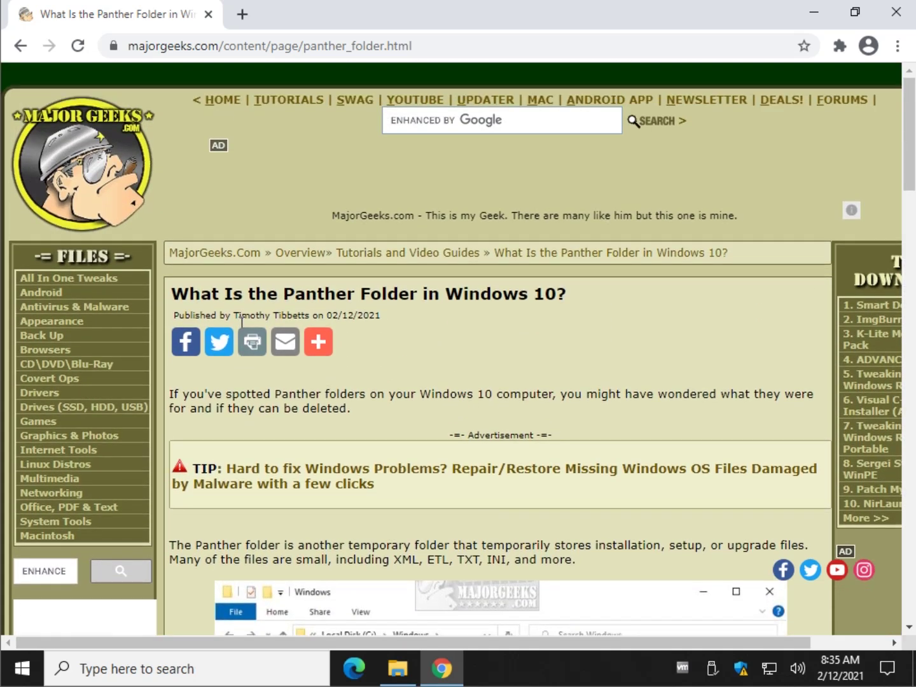